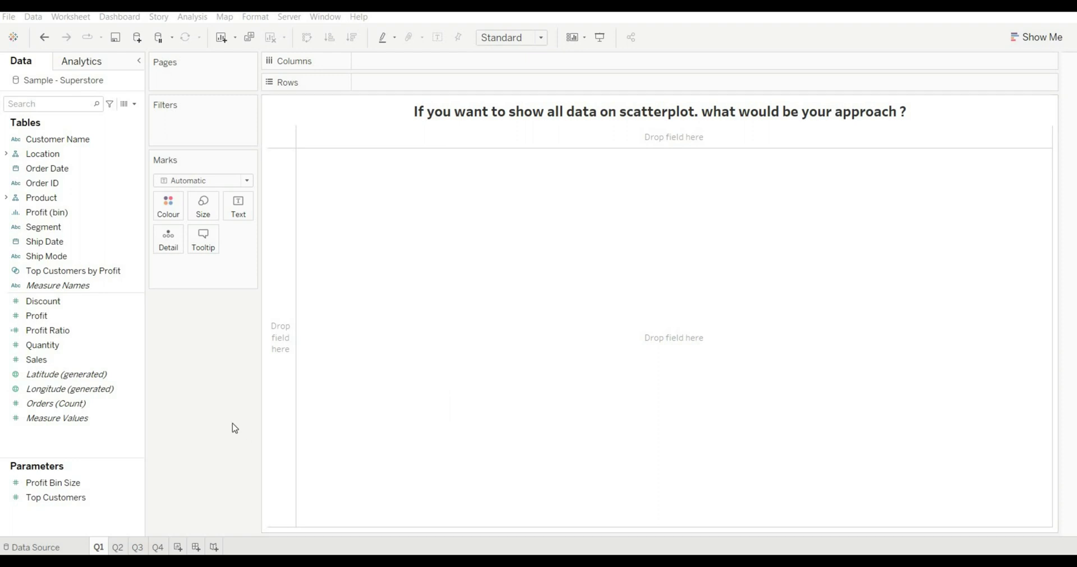
# - On Q1, put SUM(Sales) on Rows and SUM(Profit) on Columns, giving one mark near 292K profit, 2.33M sales
pyautogui.doubleClick(63, 360)
pyautogui.doubleClick(67, 317)
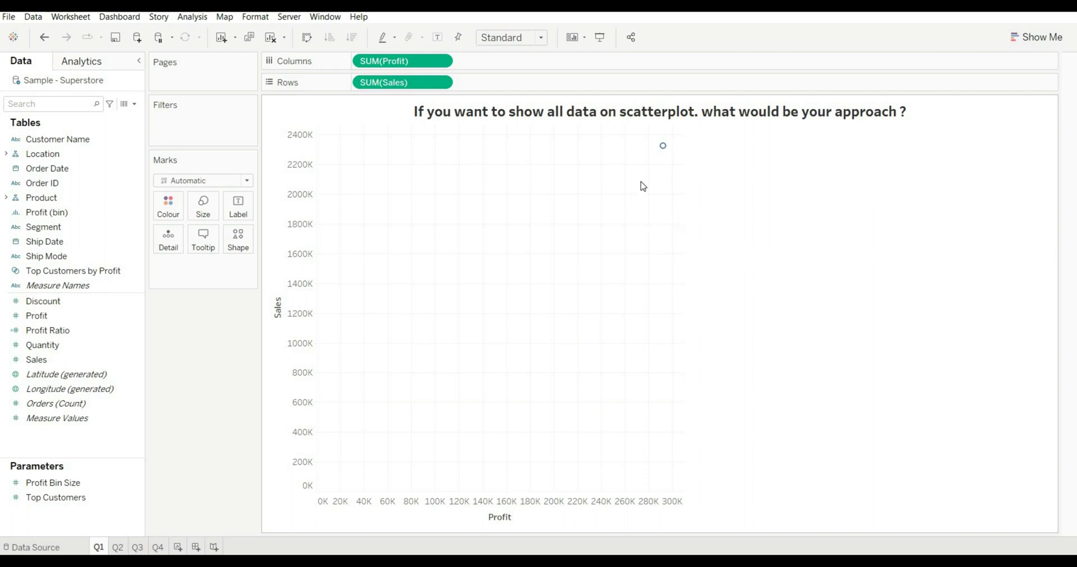
pyautogui.moveTo(664, 150)
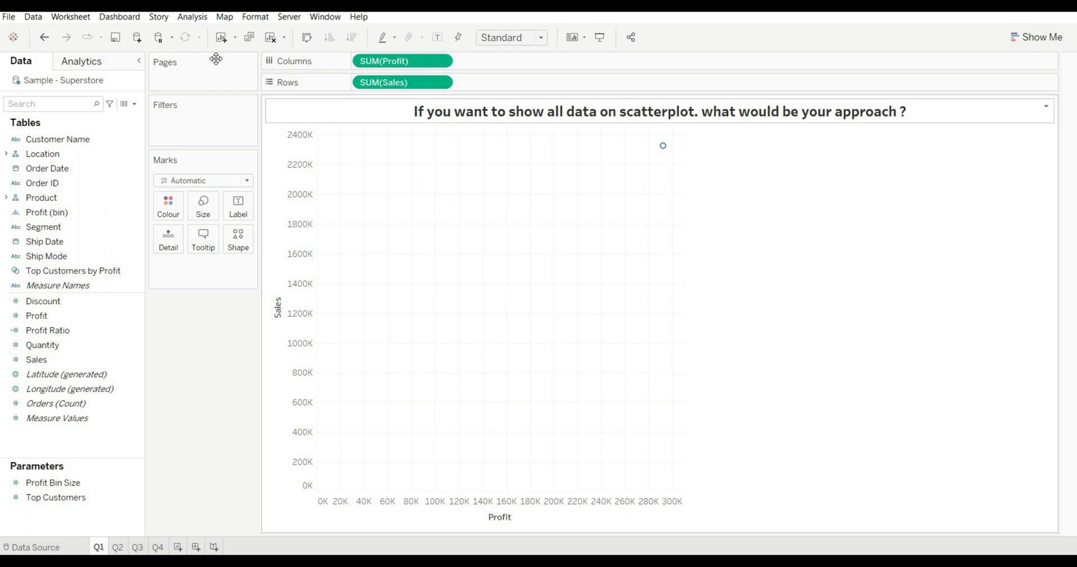
# - Turn off Aggregate Measures in the Analysis menu to show every point, then move to the Q2 sheet
pyautogui.click(199, 17)
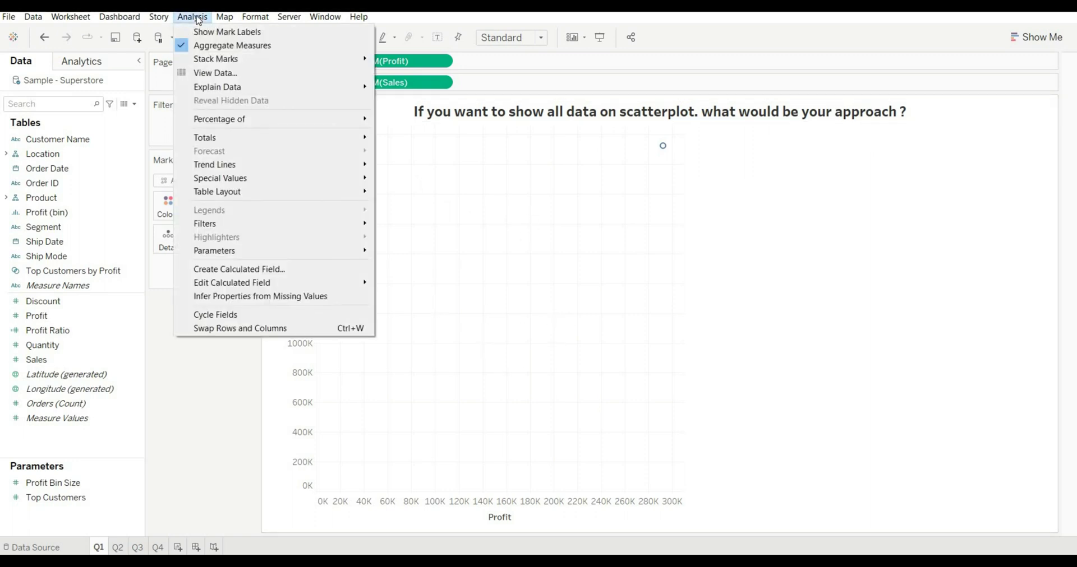
pyautogui.click(221, 50)
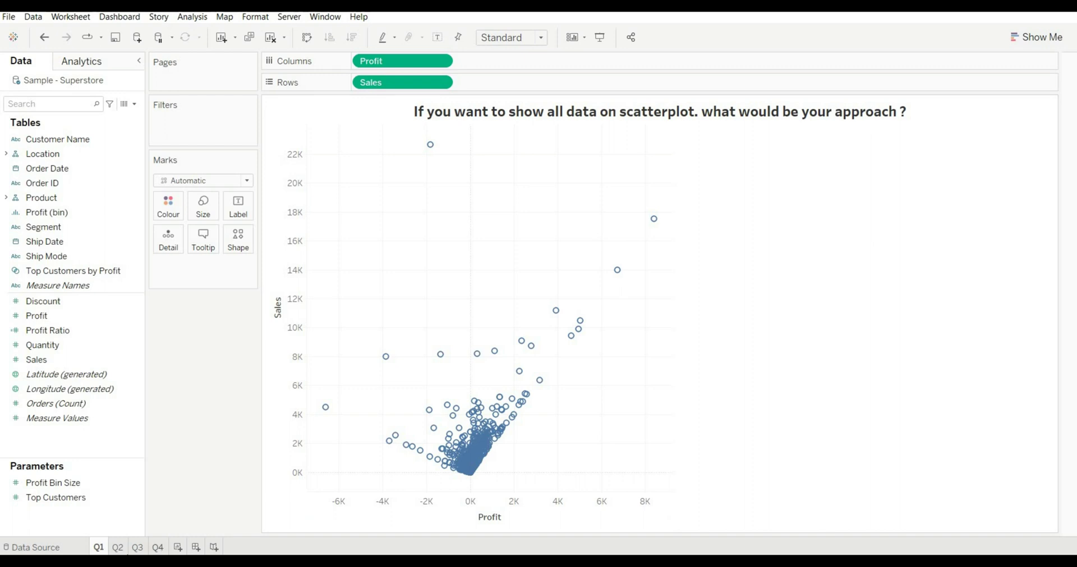
pyautogui.click(120, 548)
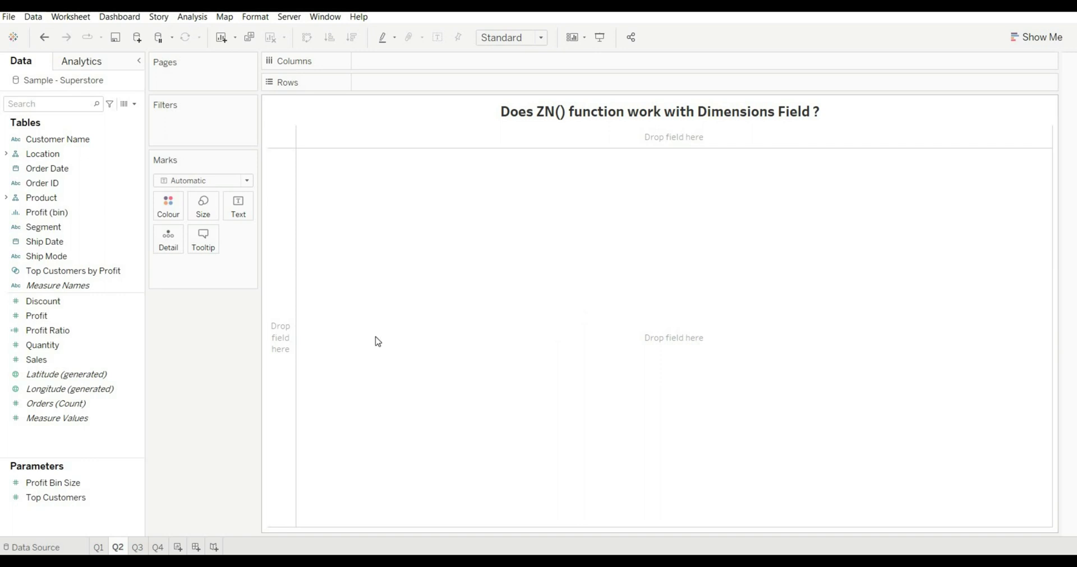
pyautogui.click(136, 105)
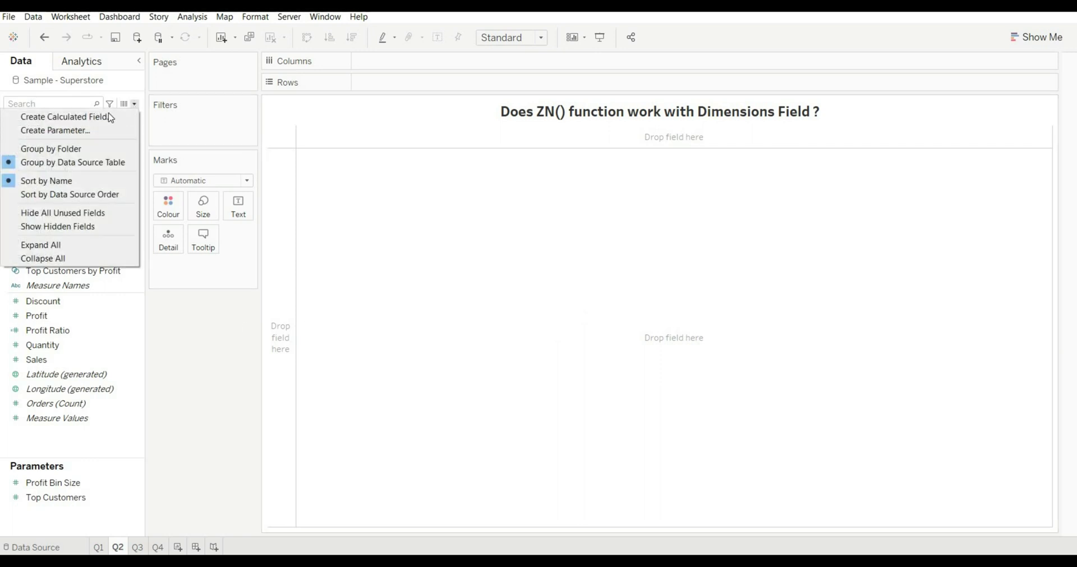
pyautogui.click(96, 114)
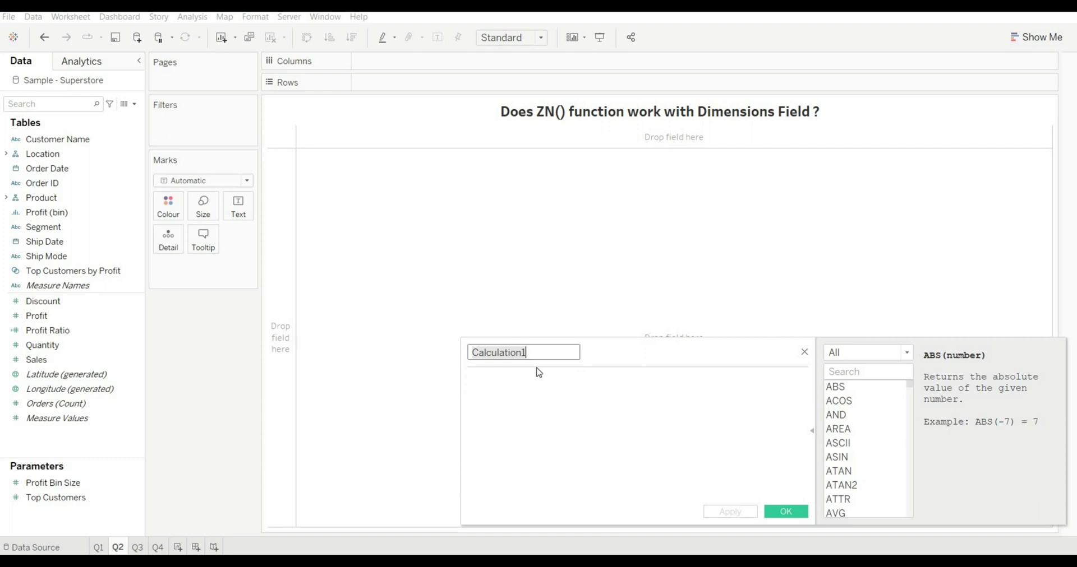
pyautogui.press('BackSpace')
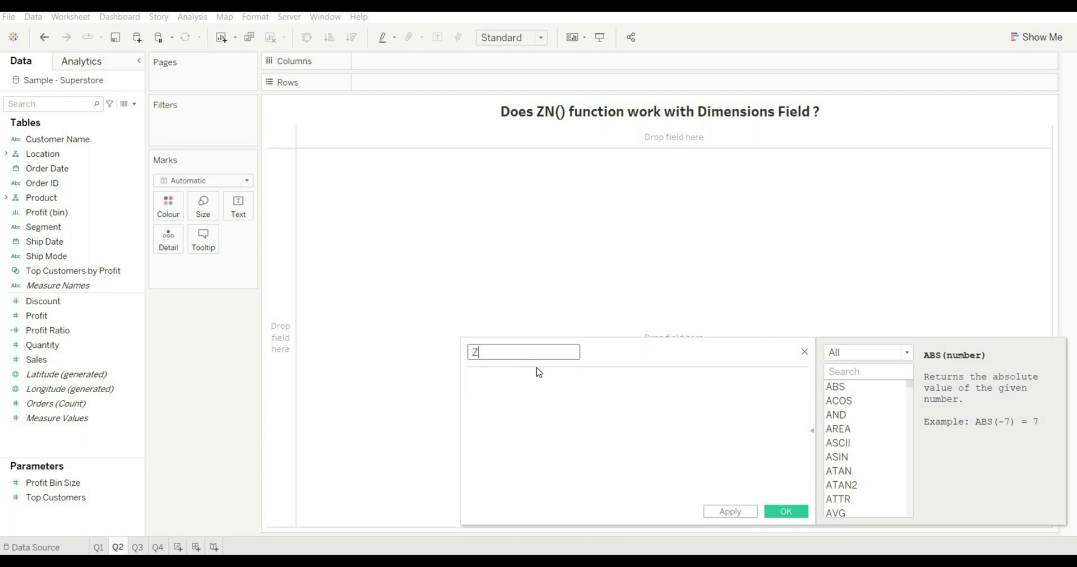
pyautogui.click(533, 375)
pyautogui.write('ZN')
pyautogui.press('Return')
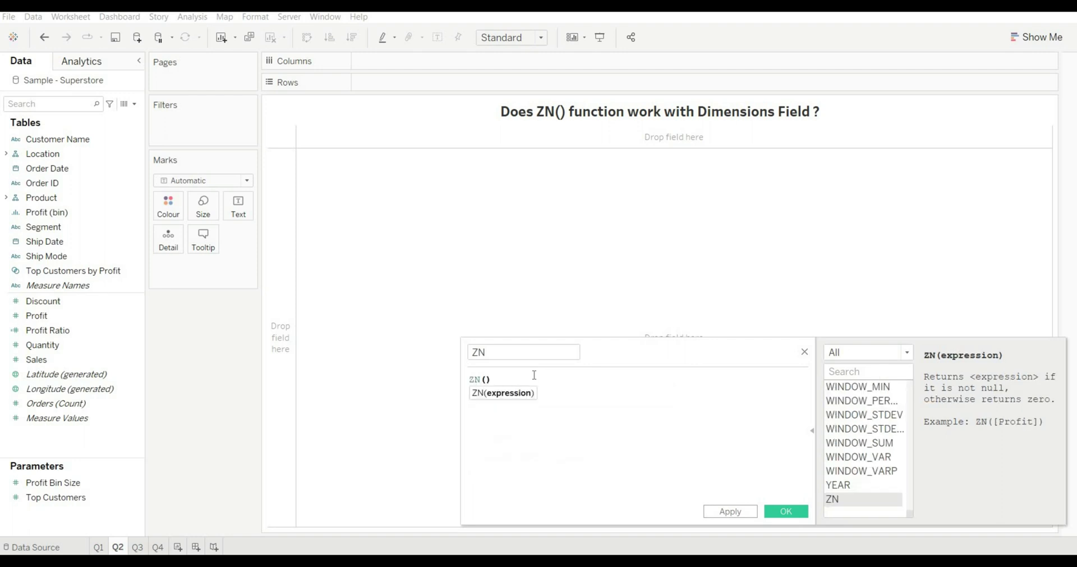
pyautogui.write('cu')
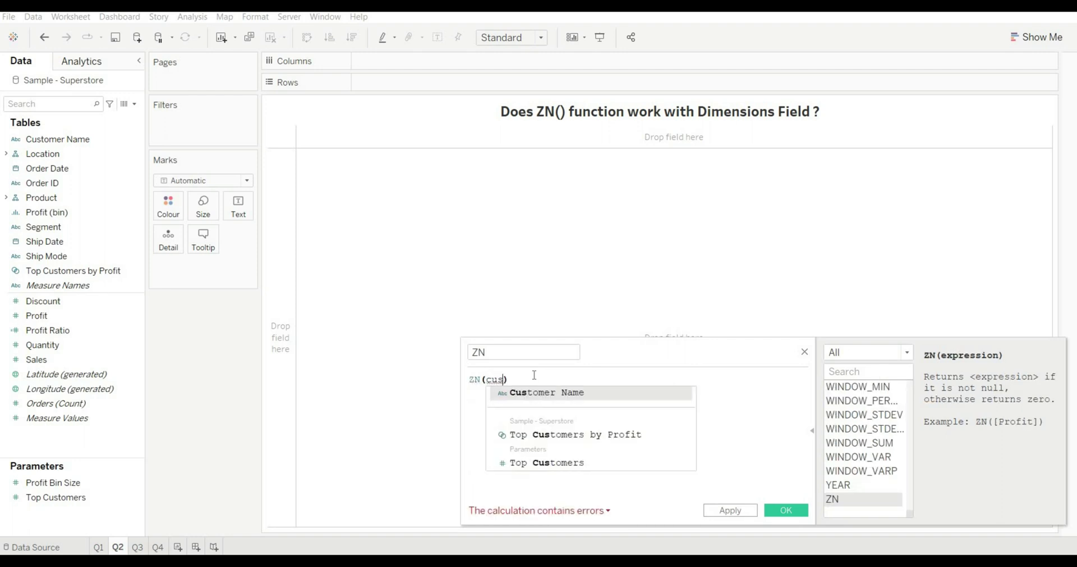
pyautogui.write('s')
pyautogui.press('Return')
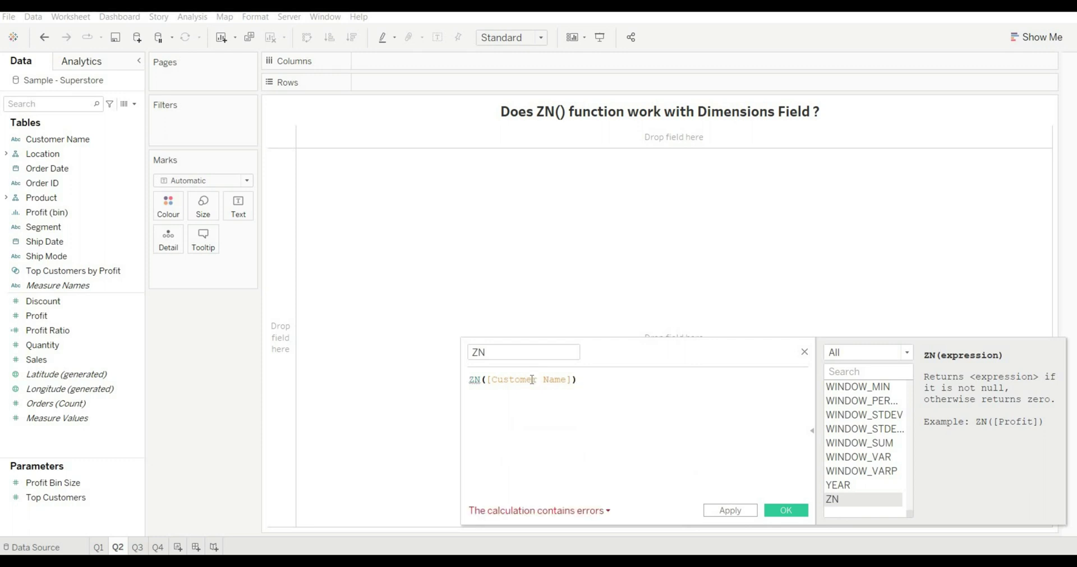
pyautogui.click(555, 516)
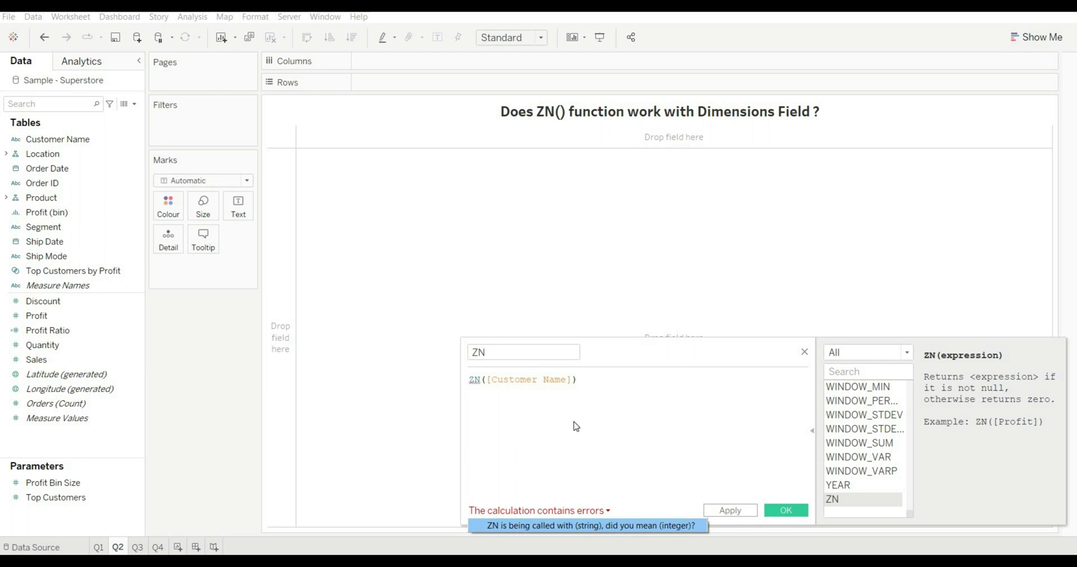
pyautogui.click(599, 388)
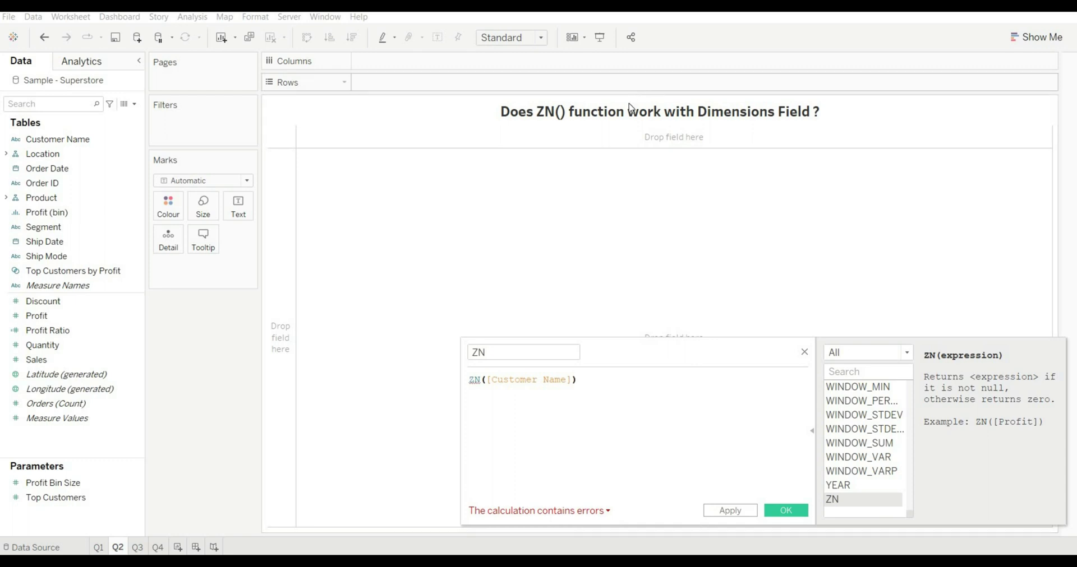
pyautogui.click(804, 352)
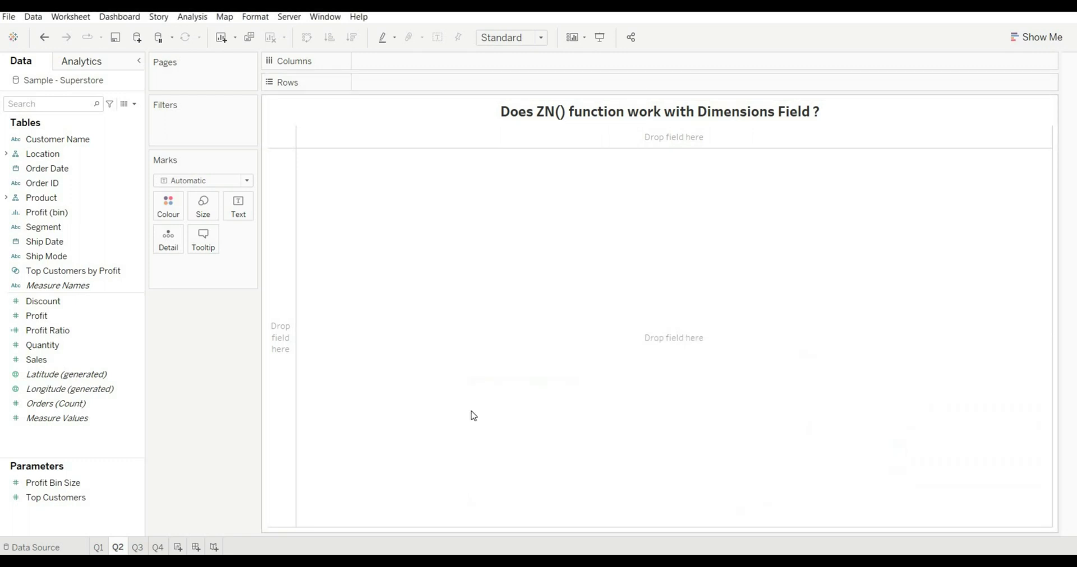
# - On Q3, put Latitude (generated) on Rows and Longitude (generated) on Columns for a blank map
pyautogui.click(138, 549)
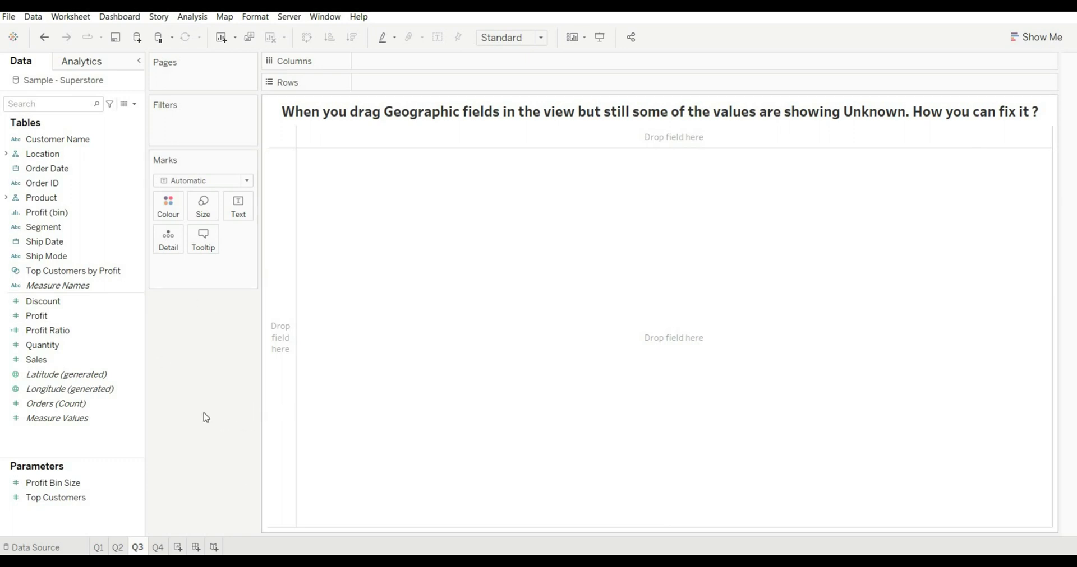
pyautogui.click(75, 379)
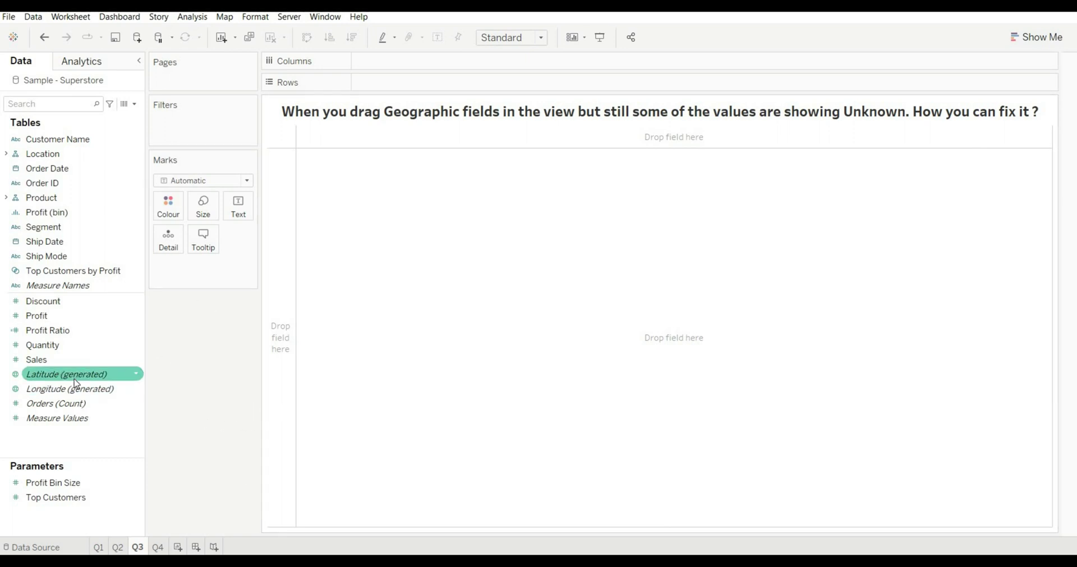
pyautogui.click(228, 351)
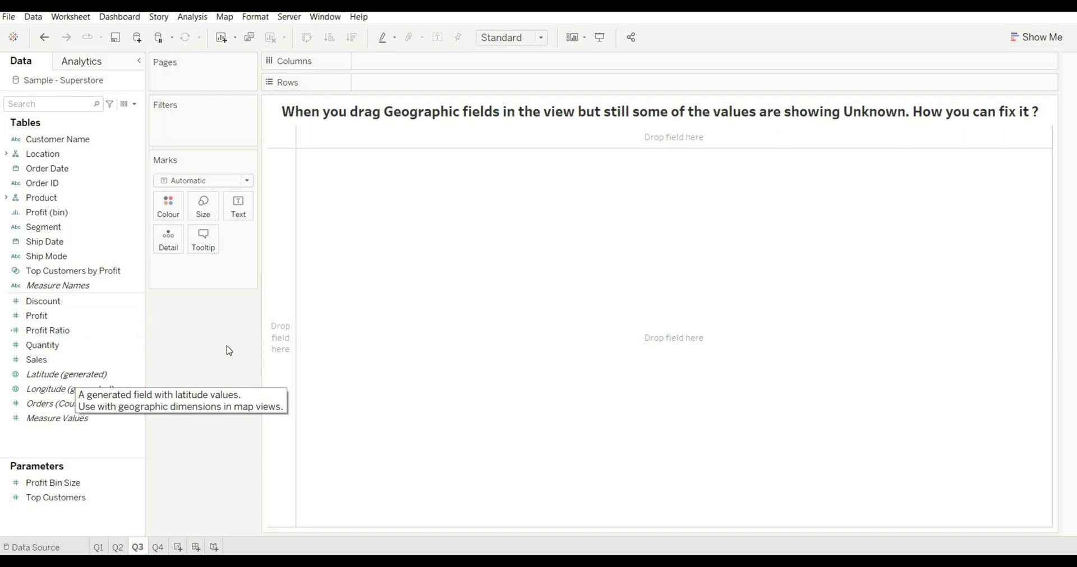
pyautogui.click(57, 379)
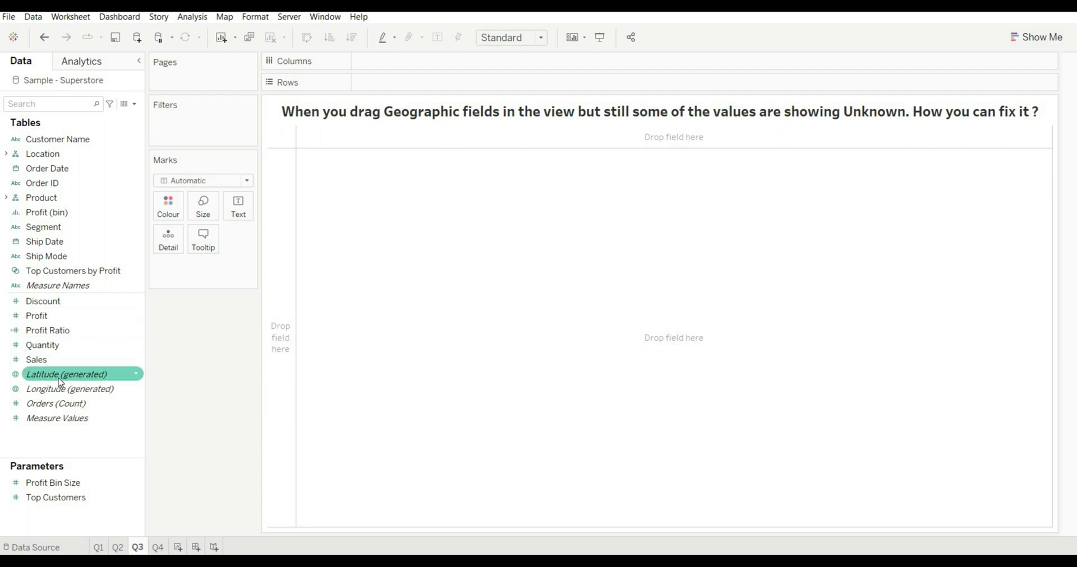
pyautogui.doubleClick(61, 375)
pyautogui.click(70, 389)
pyautogui.doubleClick(70, 389)
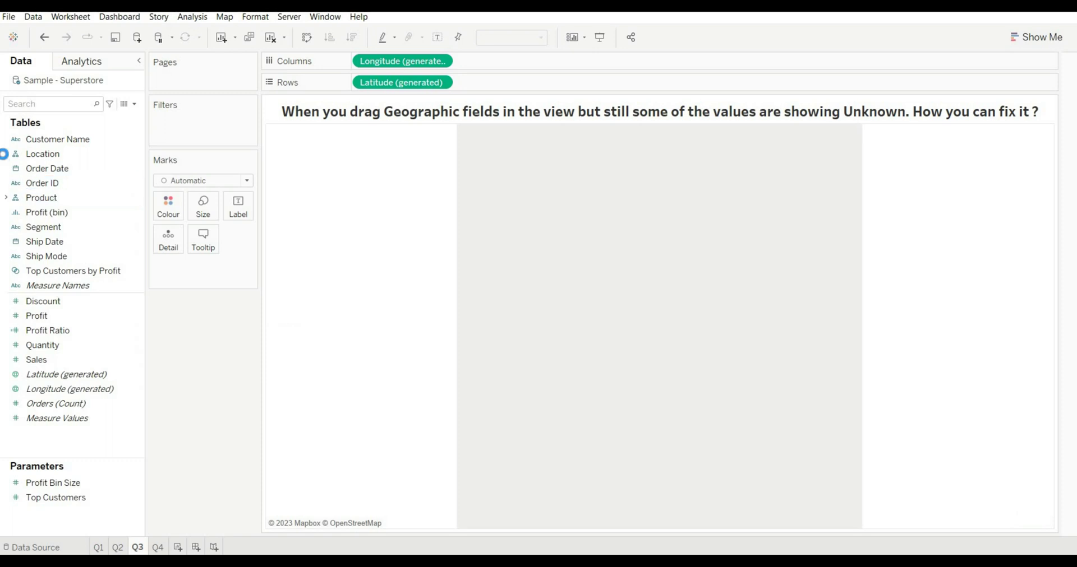
# - Expand Location and add Region and State/Province to the map, then clear the worksheet
pyautogui.click(5, 154)
pyautogui.click(49, 185)
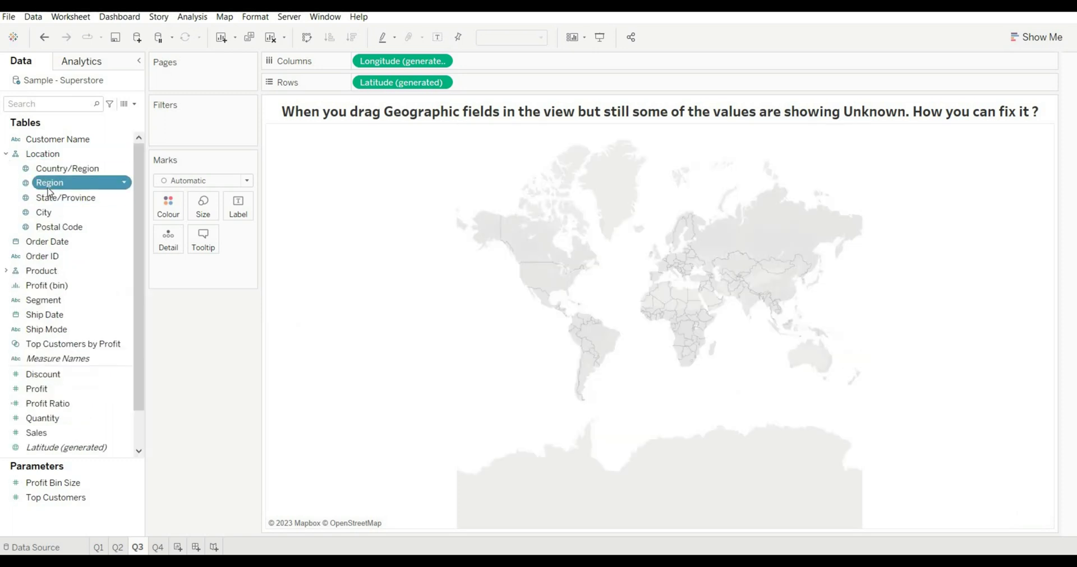
pyautogui.click(62, 201)
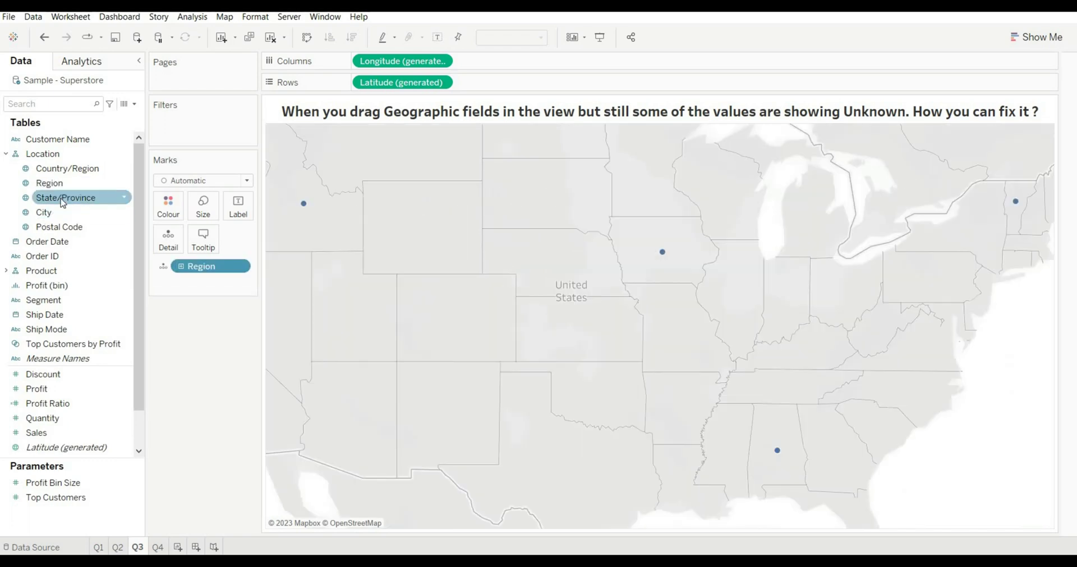
pyautogui.doubleClick(61, 202)
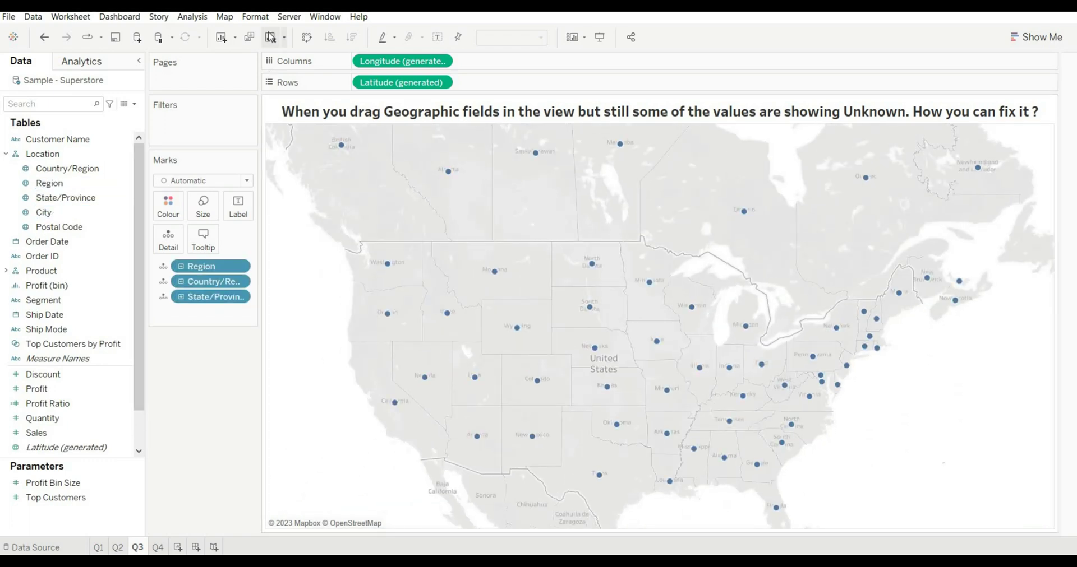
pyautogui.click(271, 38)
# - Rebuild the map with Region and State/Province detail and remove the Country/Region pill from the Marks card
pyautogui.click(78, 185)
pyautogui.doubleClick(79, 188)
pyautogui.doubleClick(84, 197)
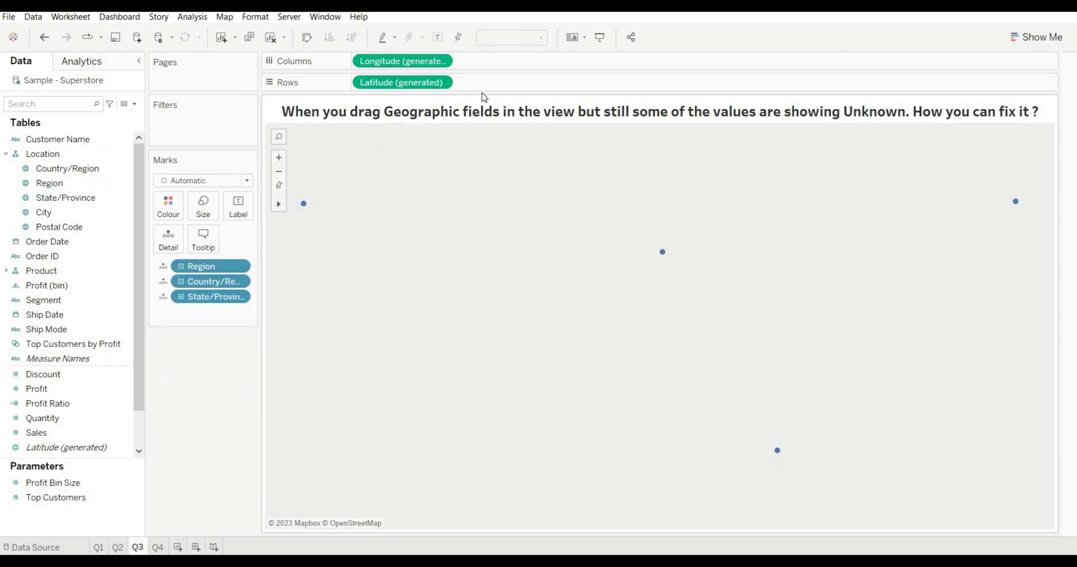
pyautogui.click(47, 241)
pyautogui.click(403, 270)
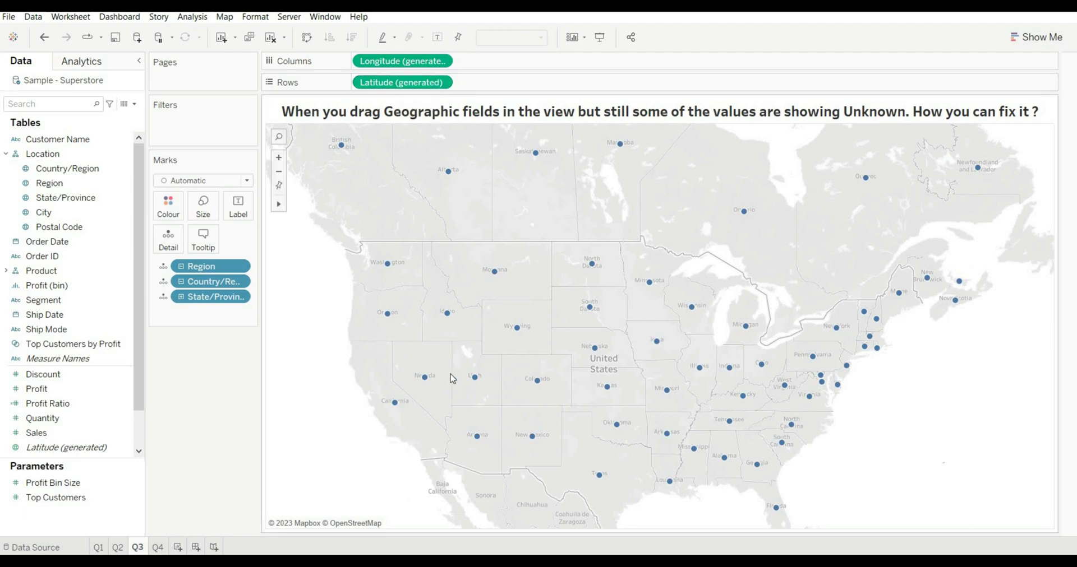
pyautogui.click(211, 282)
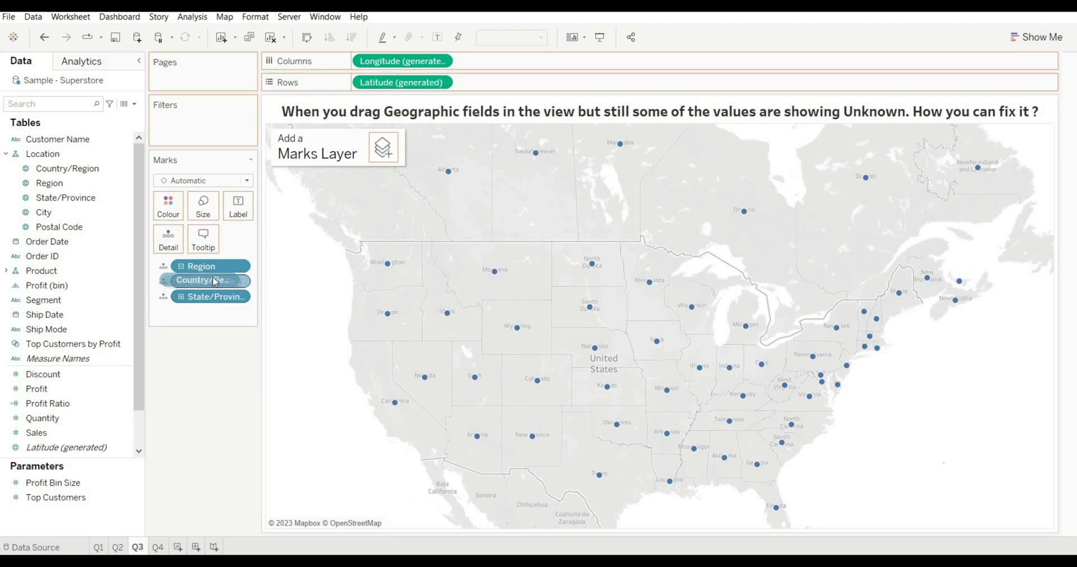
pyautogui.moveTo(211, 282); pyautogui.dragTo(96, 273)
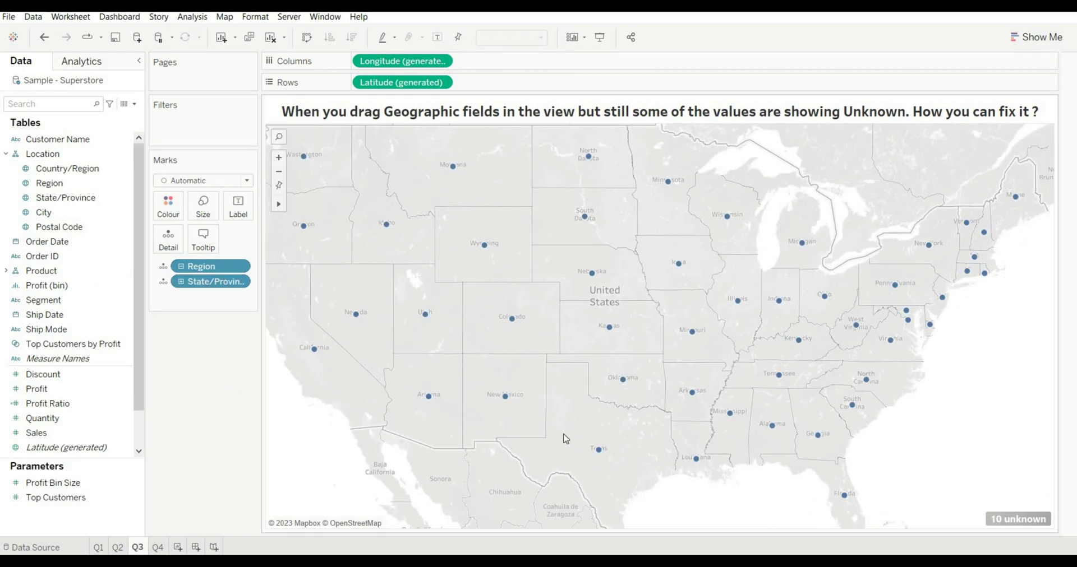
# - Open Edit Locations from the '10 unknown' indicator and review unrecognised provinces such as Alberta
pyautogui.click(1018, 522)
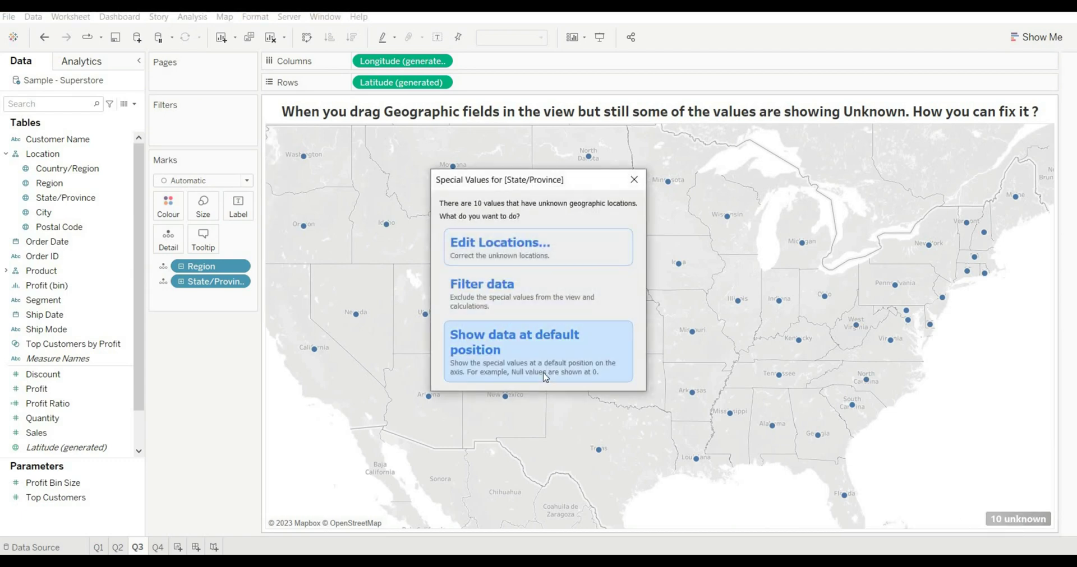
pyautogui.click(545, 254)
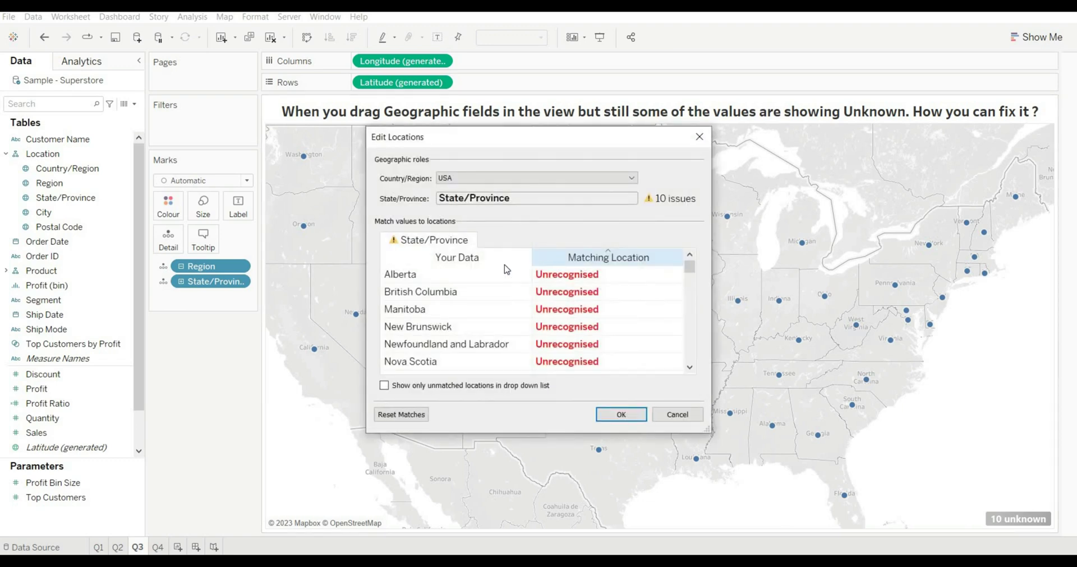
pyautogui.scroll(-3, 435, 291)
pyautogui.scroll(3, 440, 324)
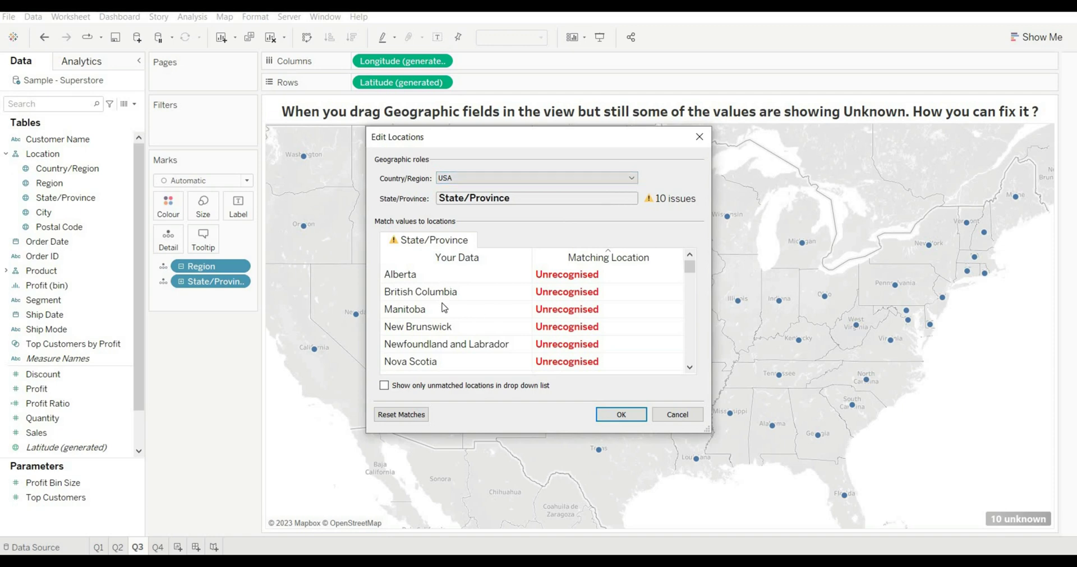
pyautogui.scroll(-3, 452, 320)
pyautogui.scroll(3, 479, 339)
pyautogui.click(633, 178)
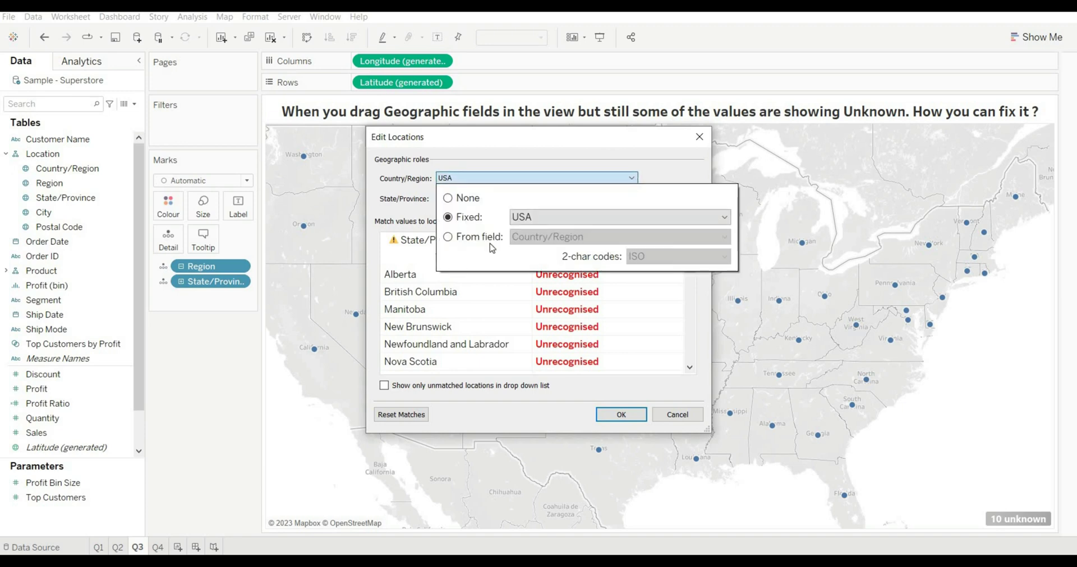
pyautogui.click(448, 236)
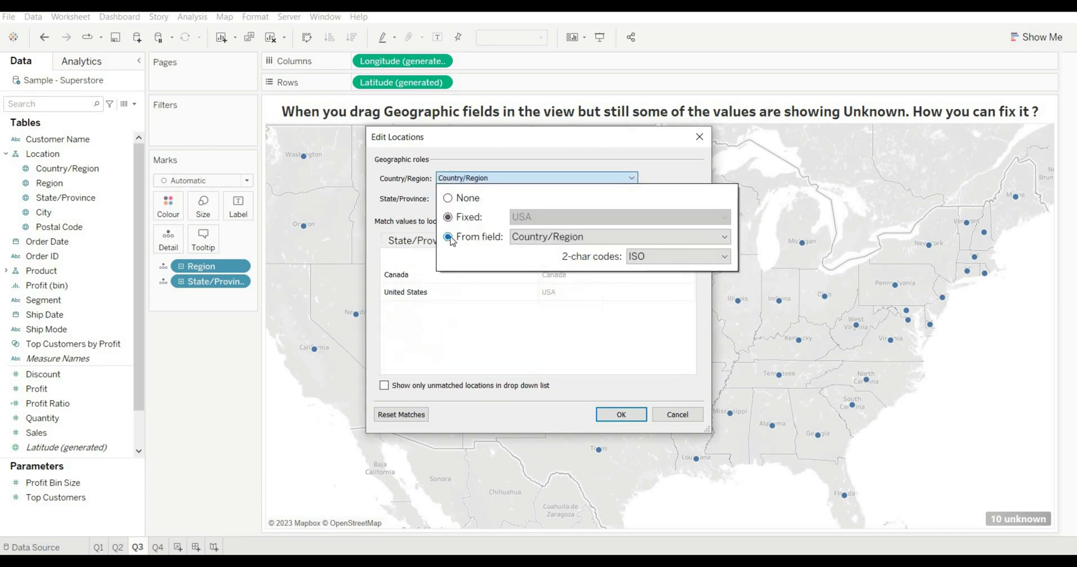
pyautogui.click(575, 241)
pyautogui.click(579, 244)
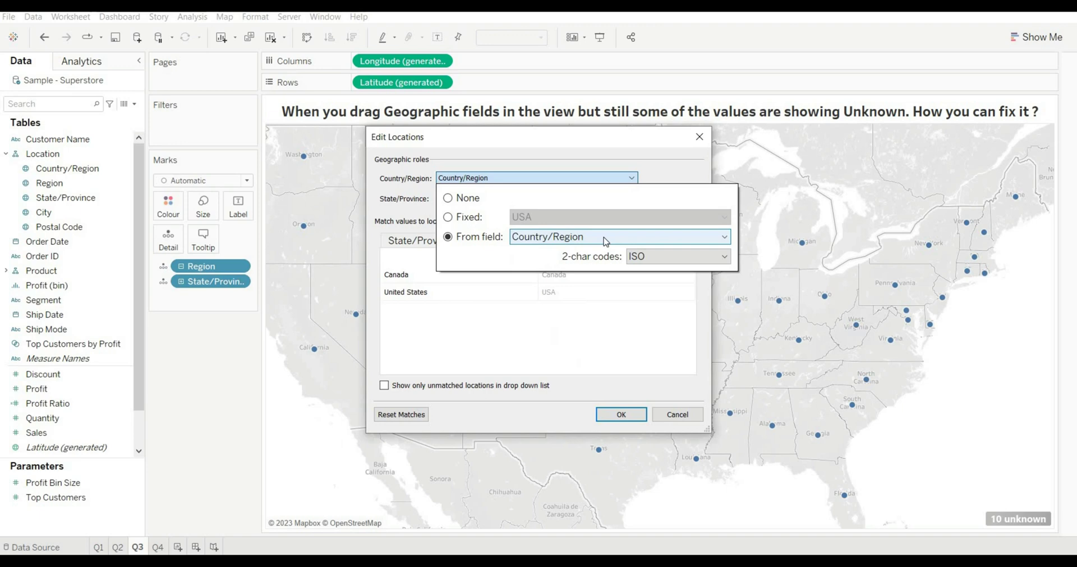
pyautogui.click(447, 289)
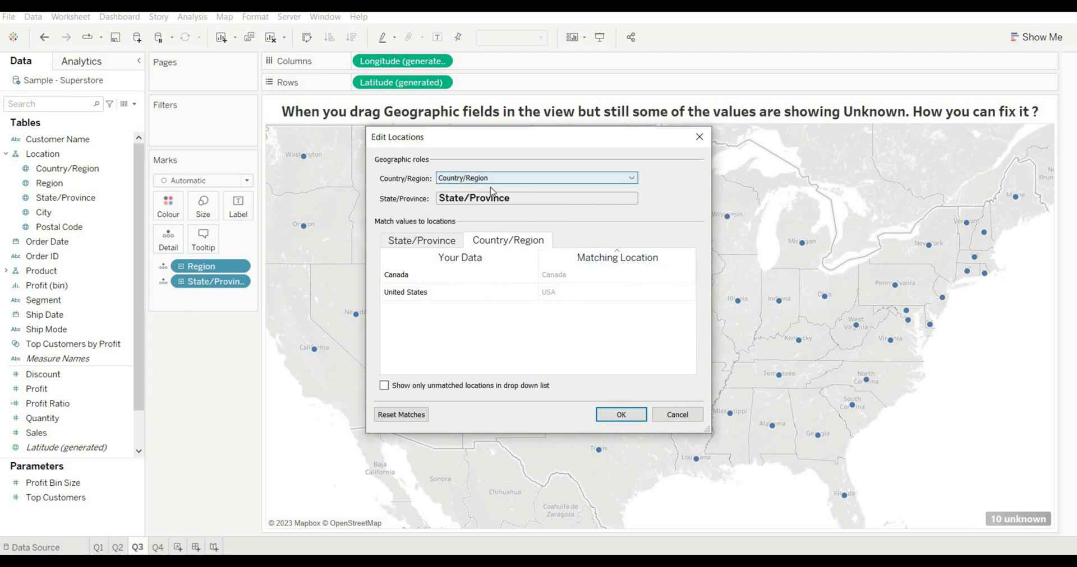
pyautogui.click(427, 241)
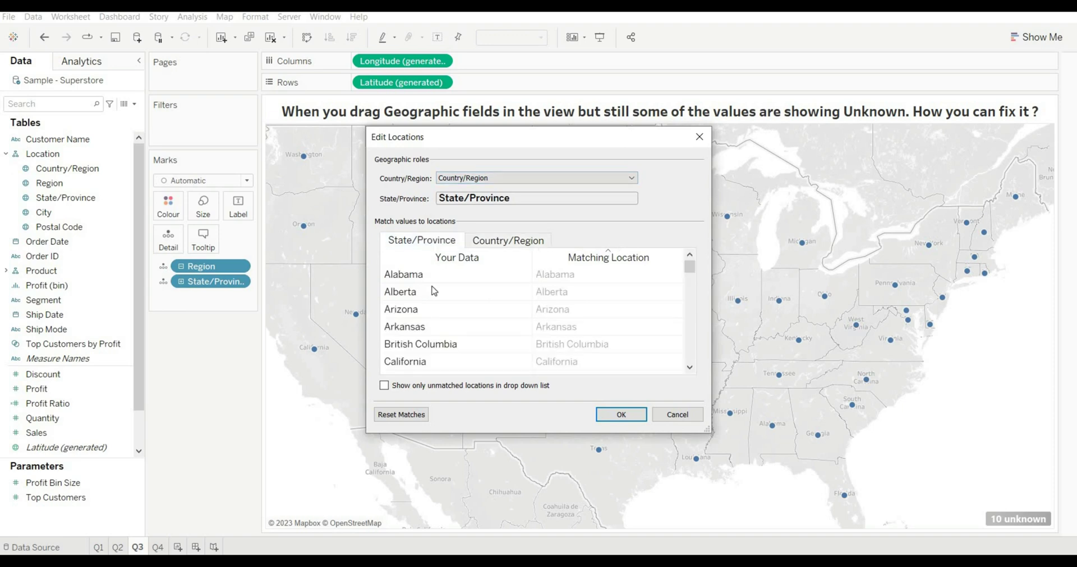
pyautogui.scroll(-15, 468, 306)
pyautogui.scroll(8, 473, 331)
pyautogui.scroll(10, 473, 331)
pyautogui.click(632, 178)
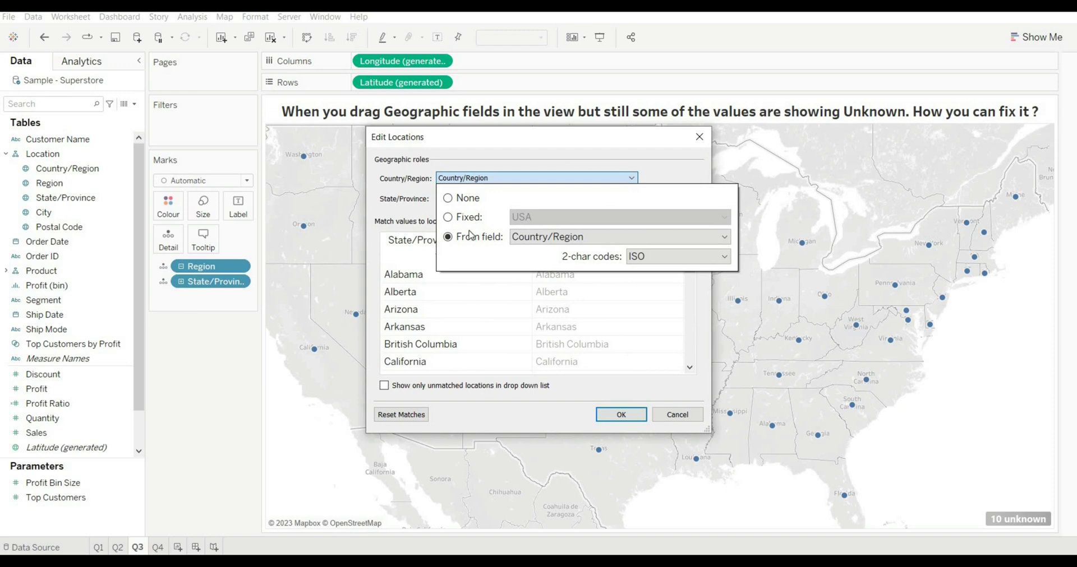
pyautogui.click(453, 221)
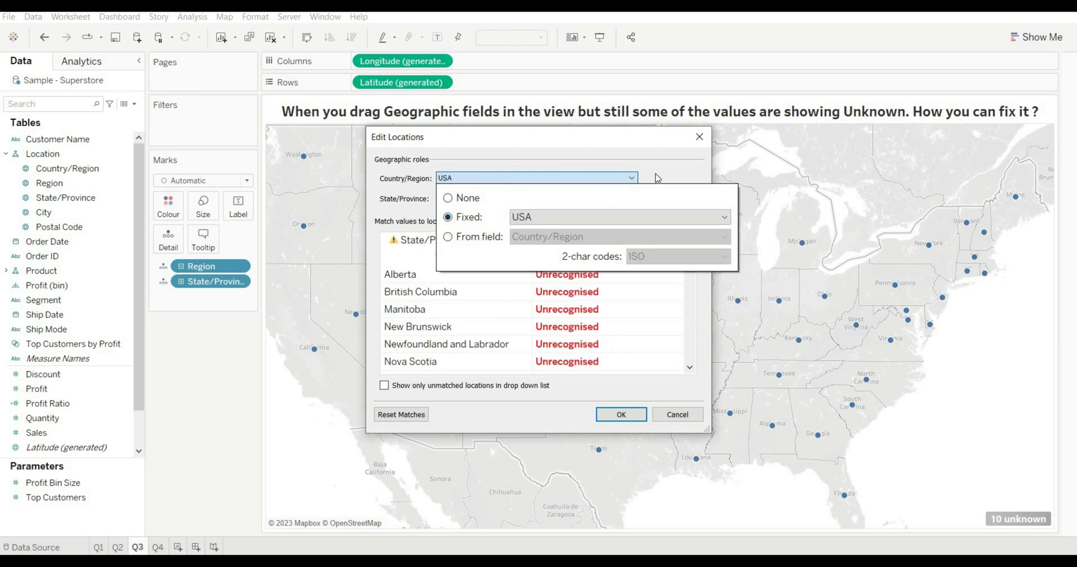
pyautogui.click(658, 171)
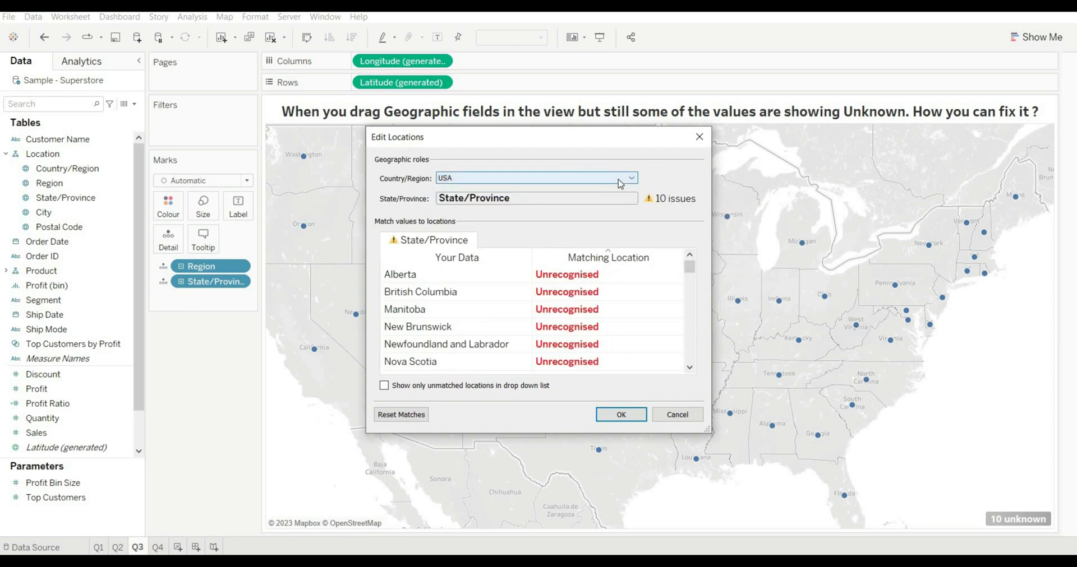
pyautogui.scroll(-3, 445, 309)
pyautogui.scroll(1, 445, 309)
pyautogui.scroll(2, 446, 309)
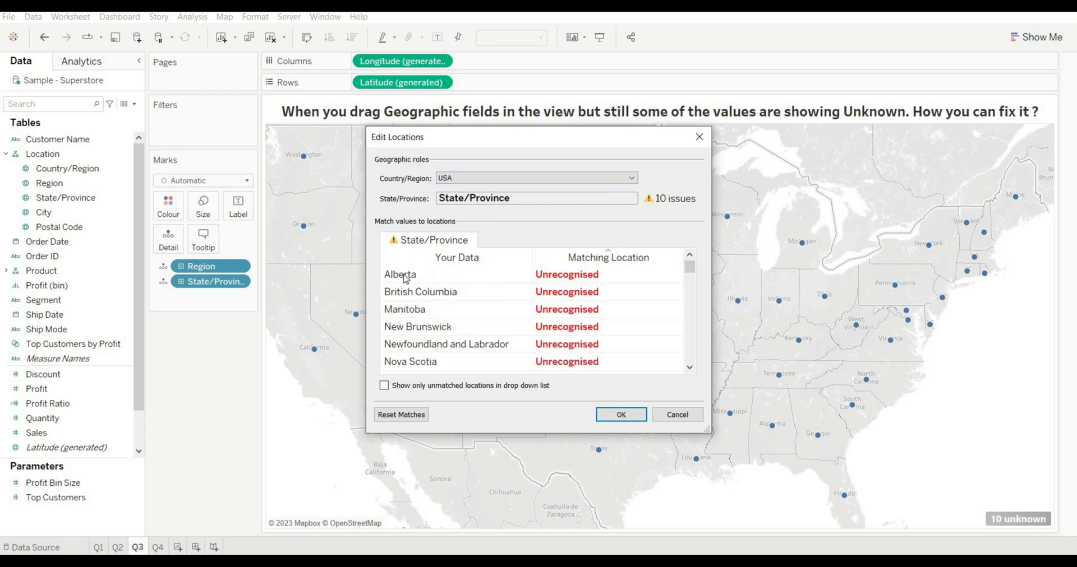
pyautogui.scroll(-2, 476, 310)
pyautogui.scroll(2, 437, 317)
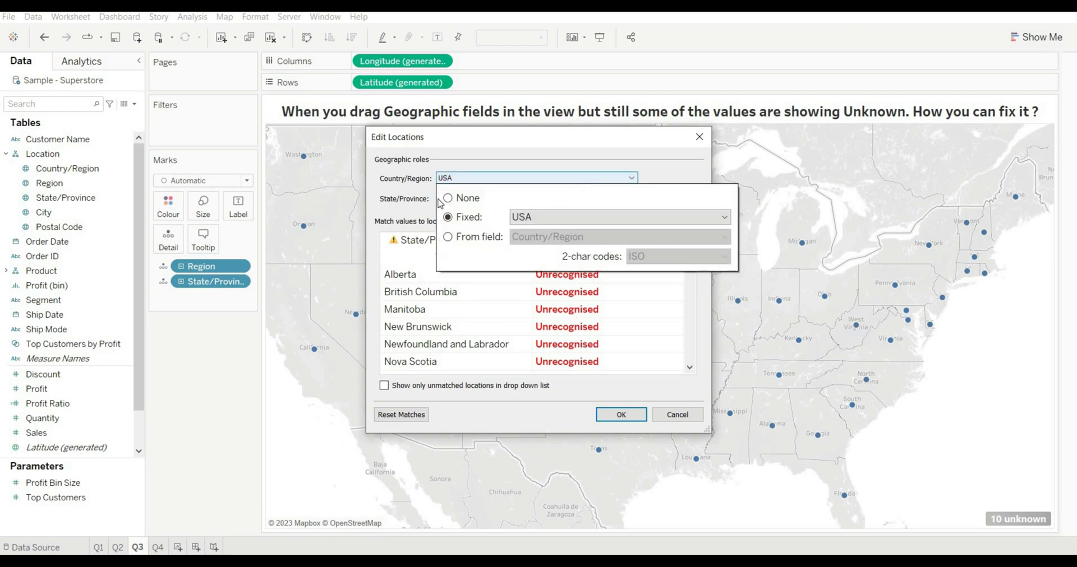
# - Set Country/Region to None and choose to enter a latitude and longitude for ambiguous Florida
pyautogui.click(447, 200)
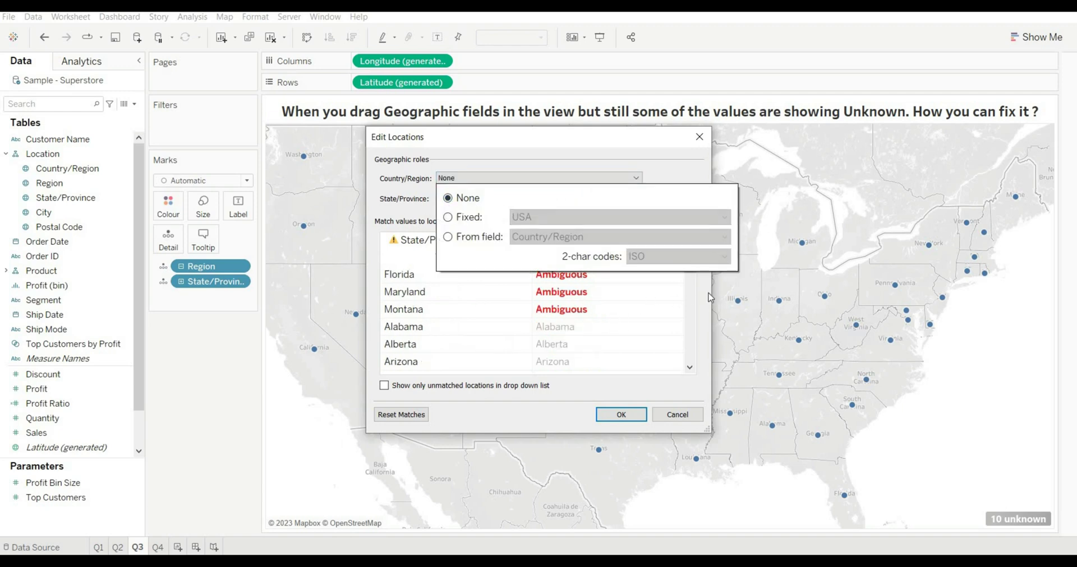
pyautogui.click(709, 295)
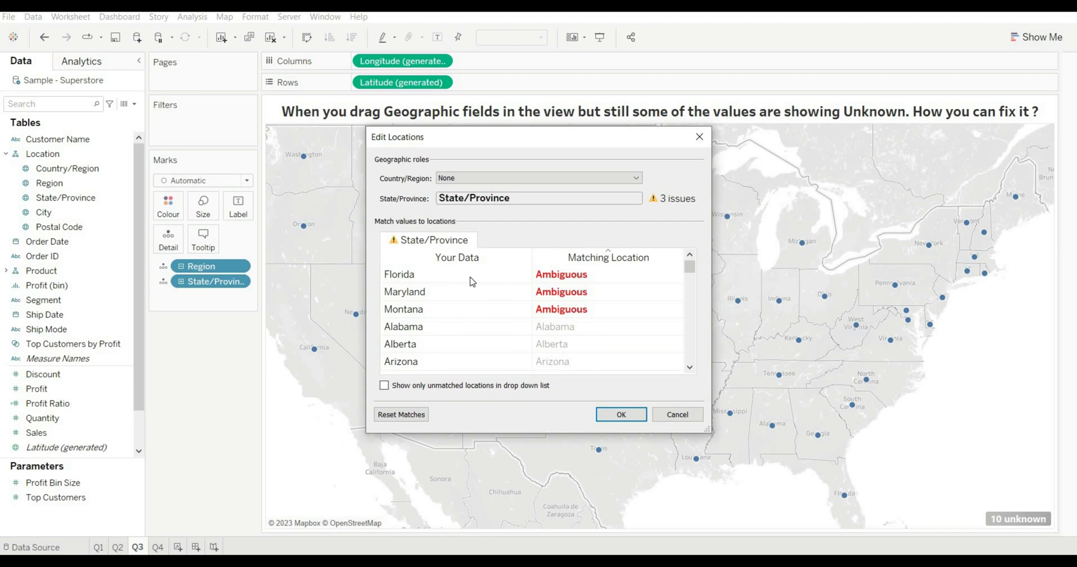
pyautogui.click(547, 276)
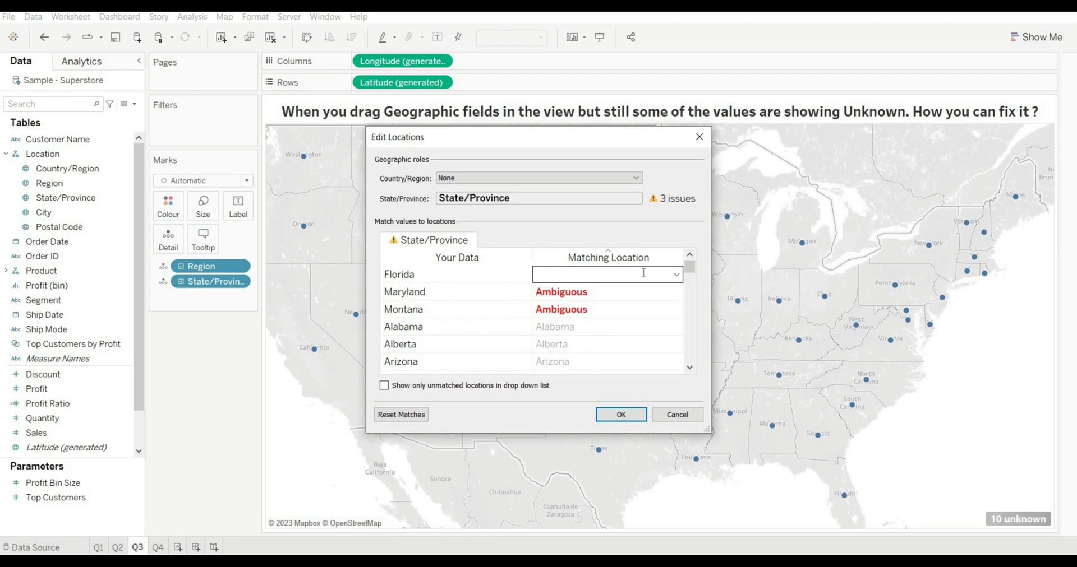
pyautogui.click(676, 274)
pyautogui.click(659, 288)
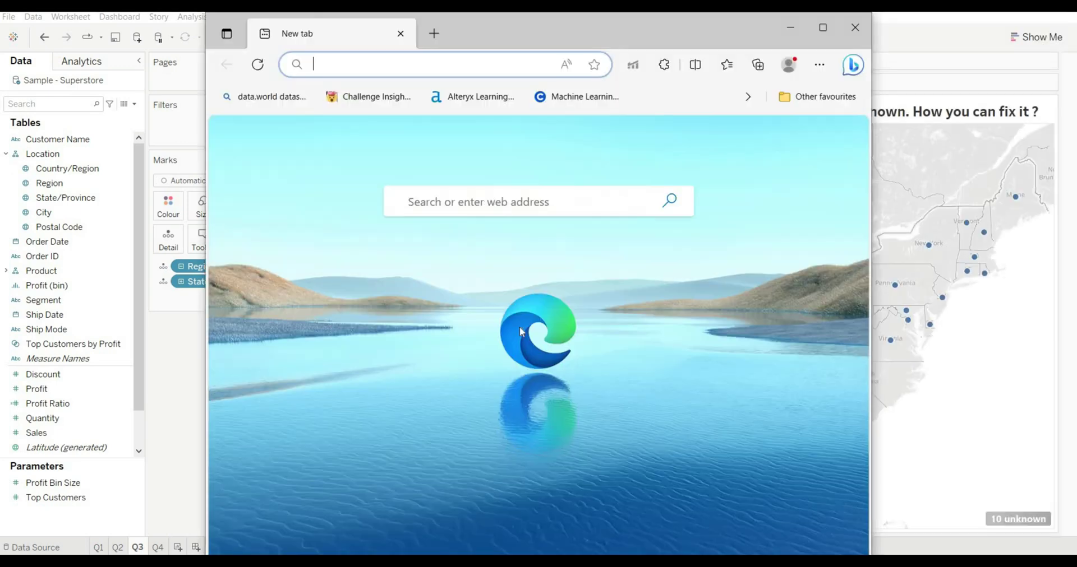
# - Search Bing for 'latitude and longtitude of florida' to find 27.994402, -81.760254
pyautogui.write('lat')
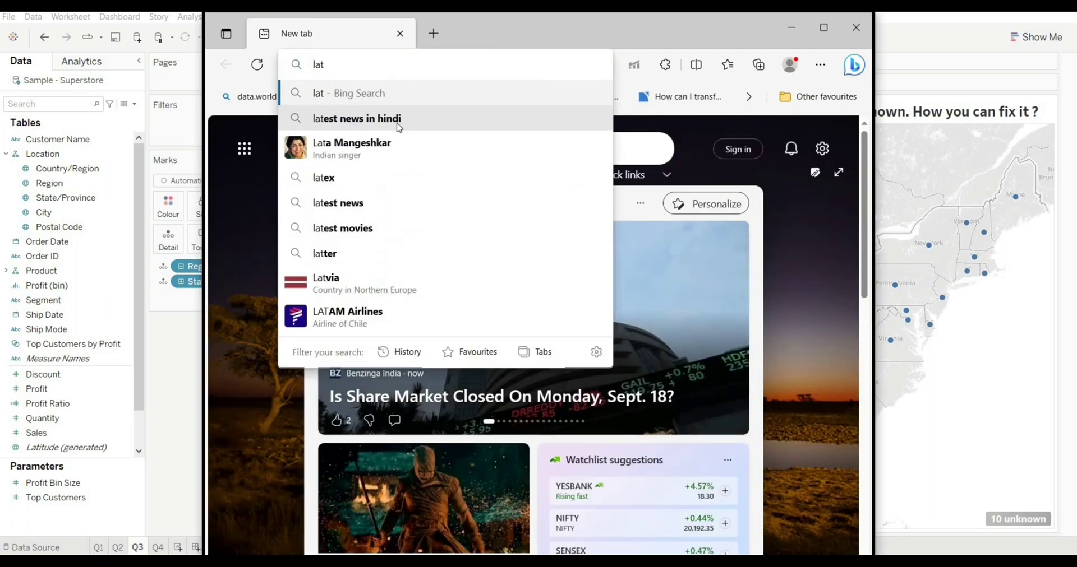
pyautogui.write('itude andf')
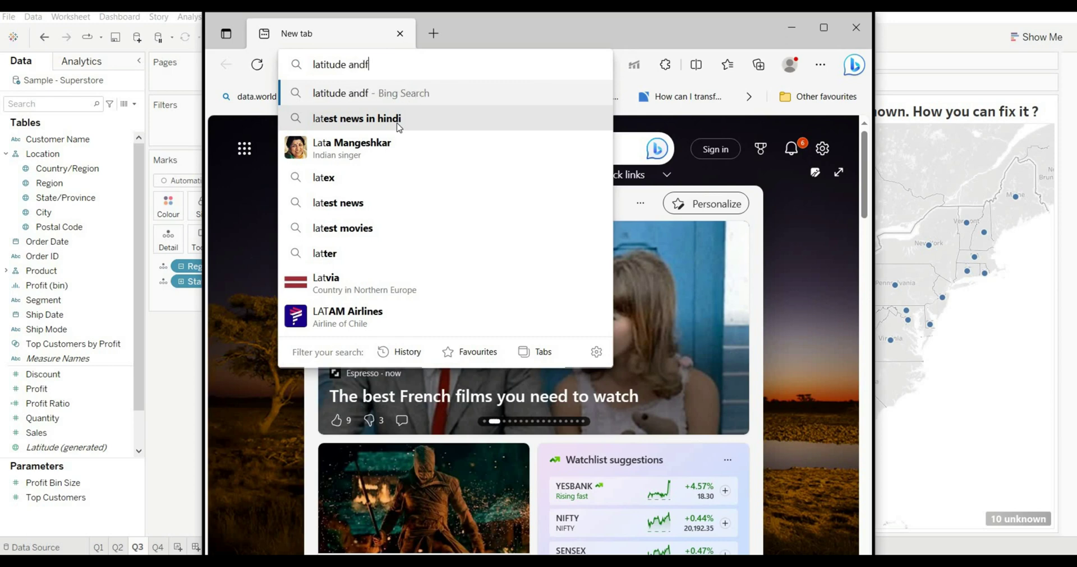
pyautogui.press('BackSpace')
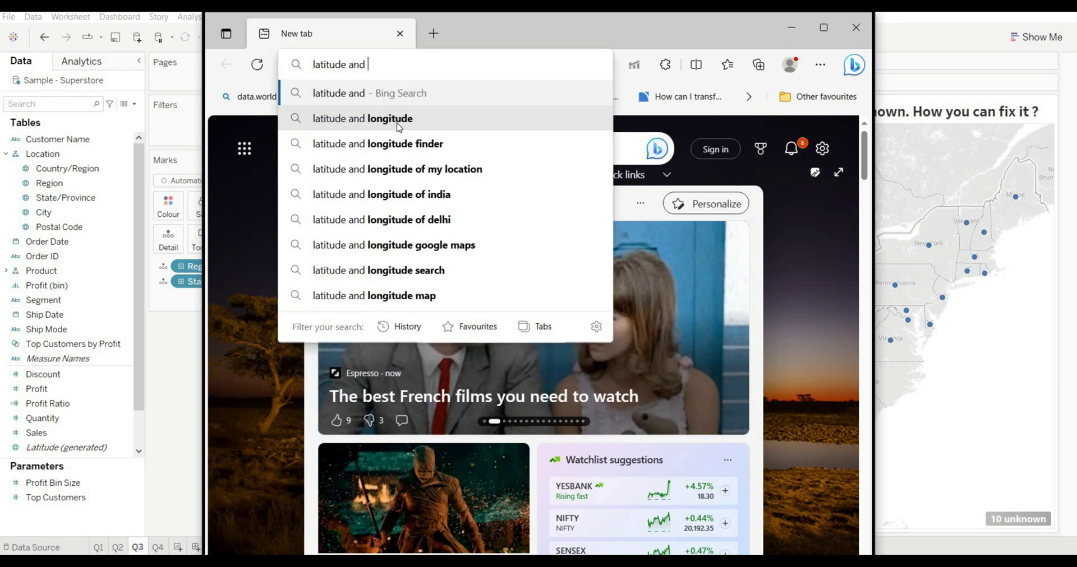
pyautogui.write('longti')
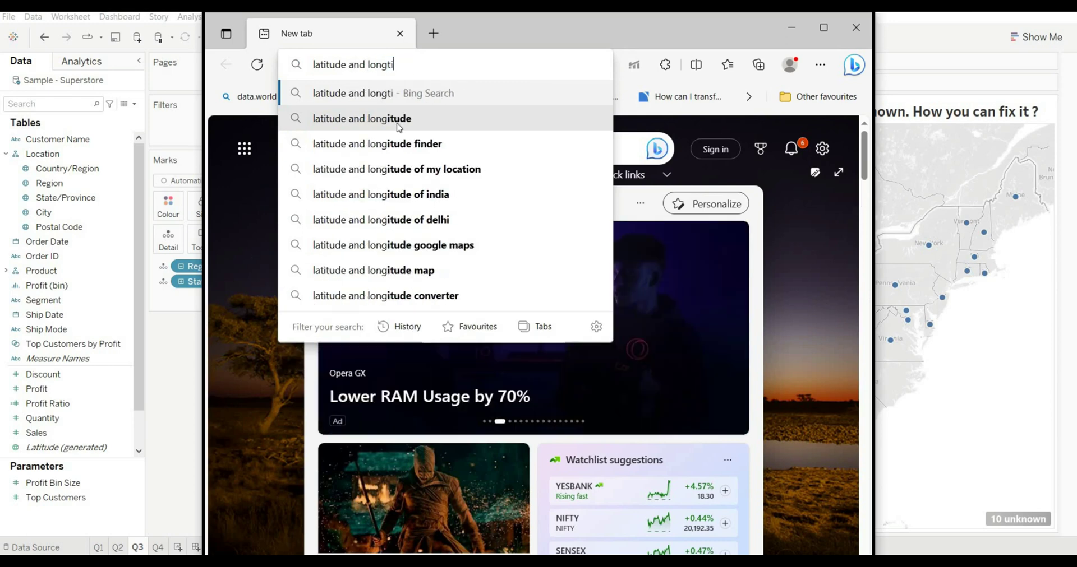
pyautogui.write('tude')
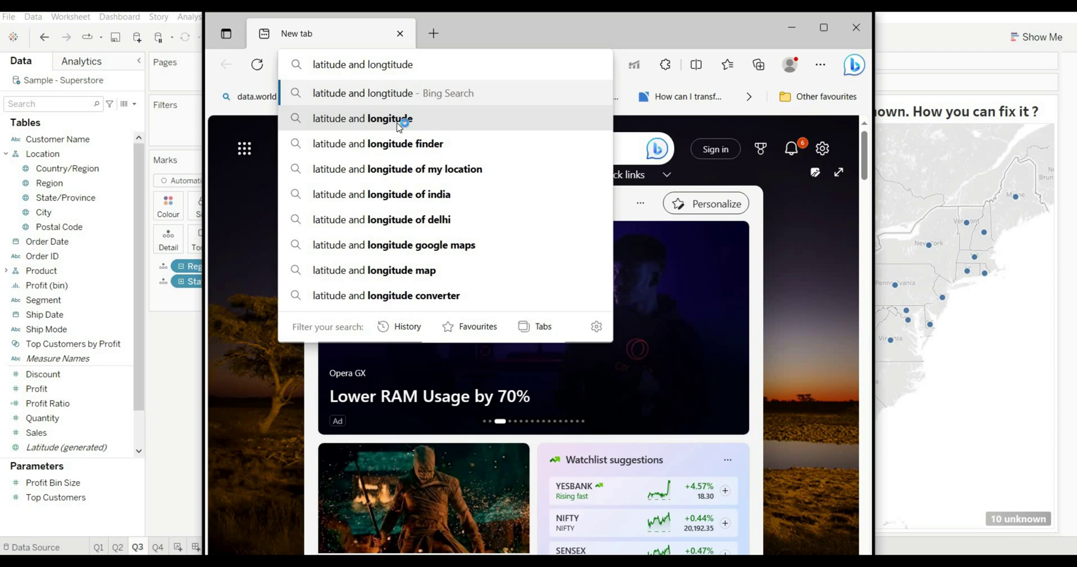
pyautogui.write(' of florida')
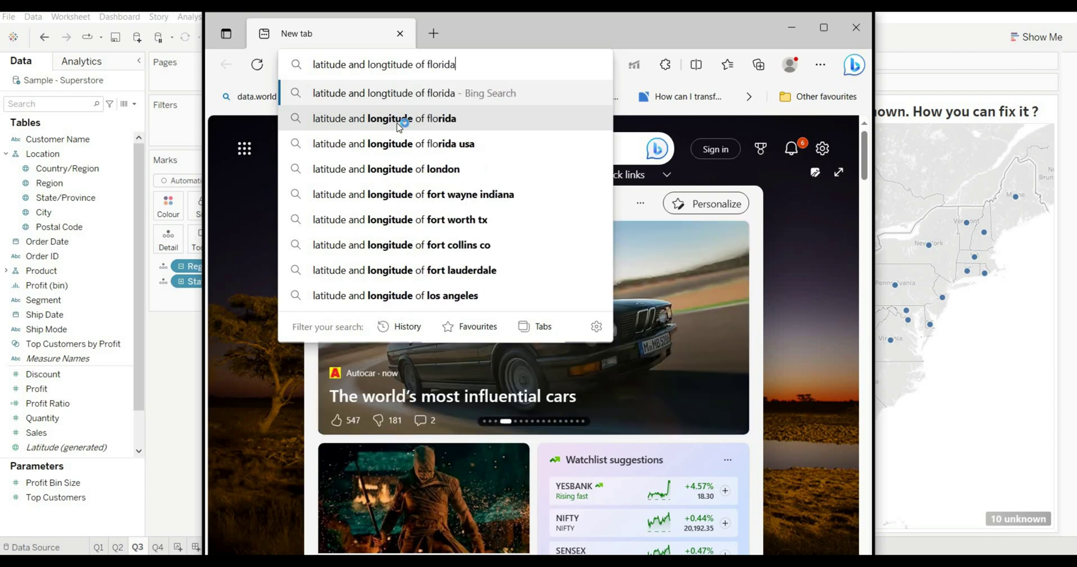
pyautogui.press('Return')
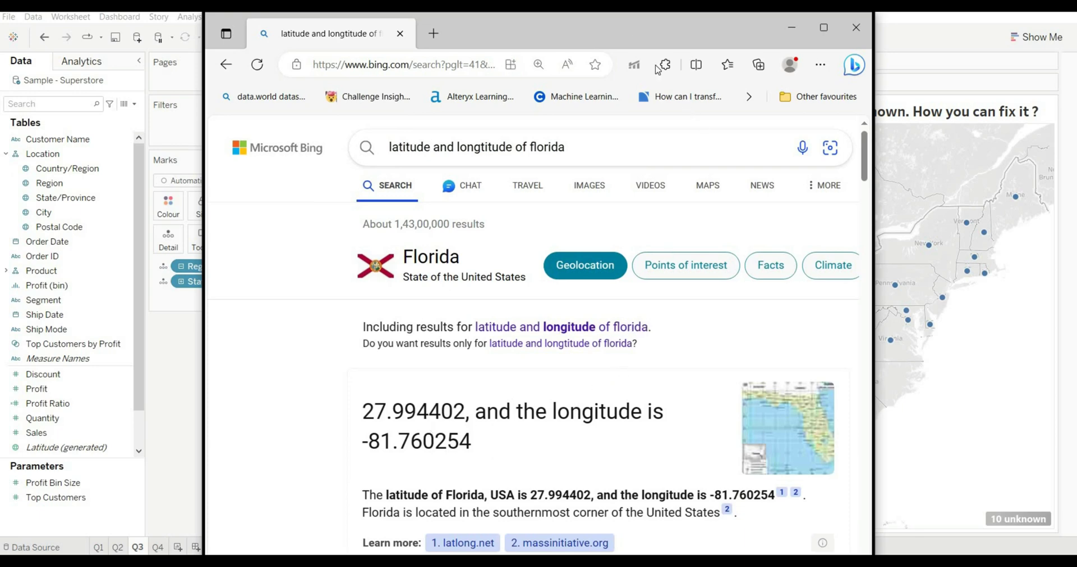
# - Copy Florida's latitude 27.994402 from Bing into Tableau's Latitude field
pyautogui.moveTo(572, 28); pyautogui.dragTo(753, 76)
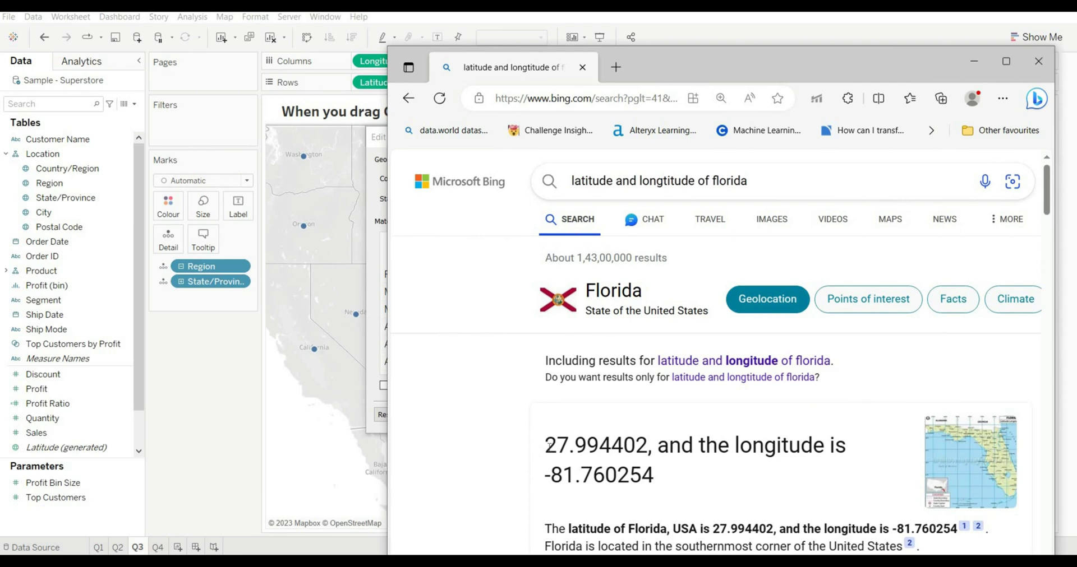
pyautogui.moveTo(545, 446); pyautogui.dragTo(649, 447)
pyautogui.hotkey('ctrl', 'c')
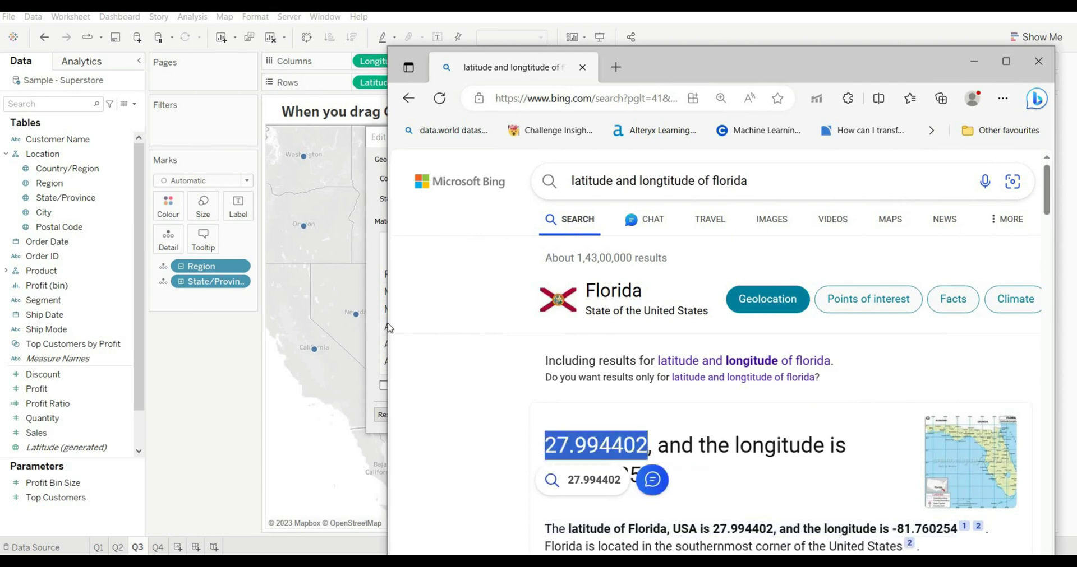
pyautogui.click(369, 284)
pyautogui.click(550, 271)
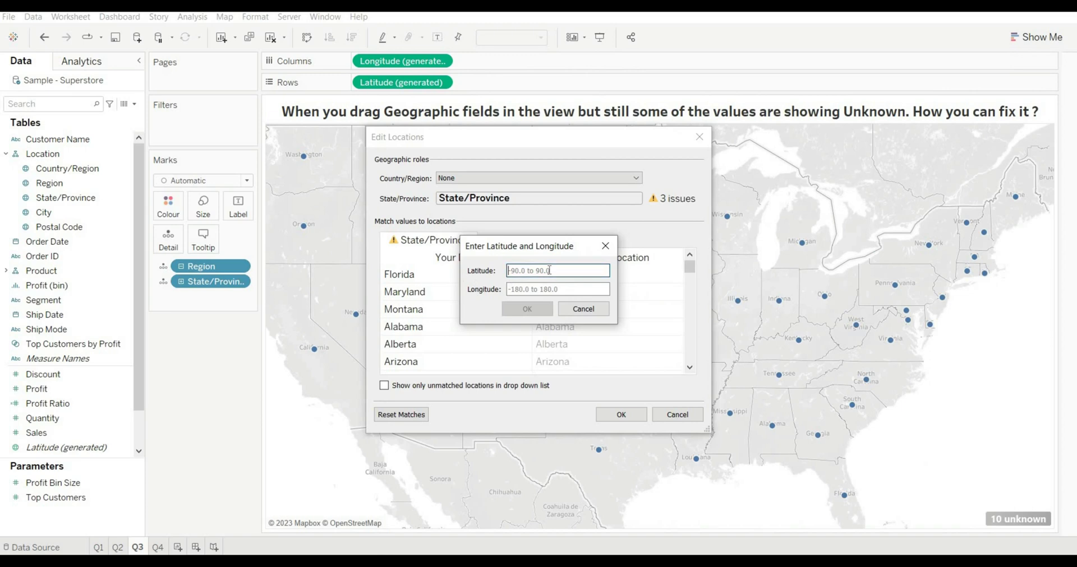
pyautogui.hotkey('ctrl', 'v')
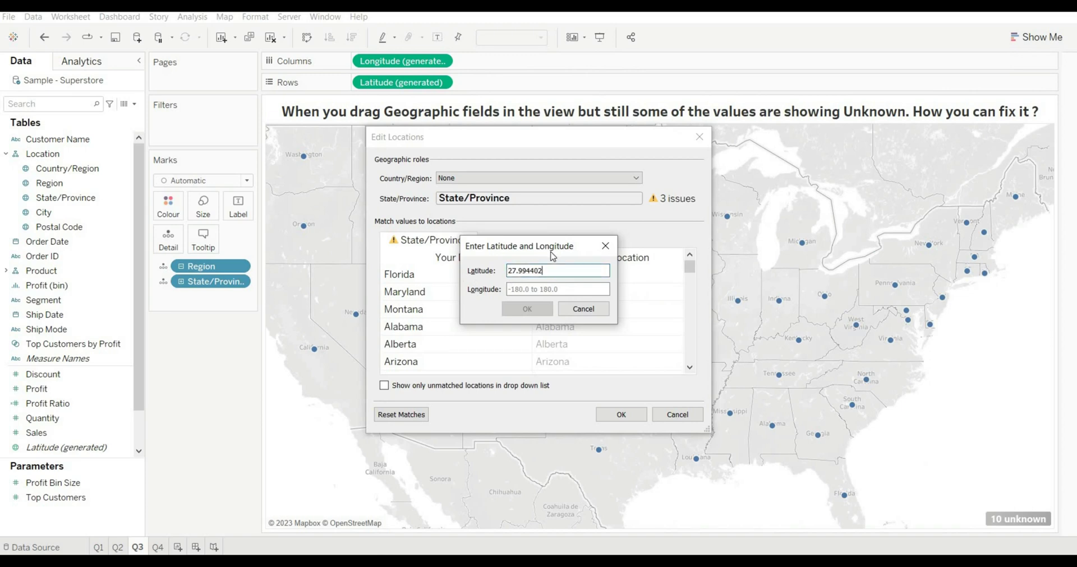
# - Paste longitude -81.760254 into the Longitude field and confirm both coordinate and Edit Locations dialogs
pyautogui.hotkey('alt', 'Tab')
pyautogui.click(548, 501)
pyautogui.moveTo(542, 483); pyautogui.dragTo(661, 480)
pyautogui.hotkey('ctrl', 'c')
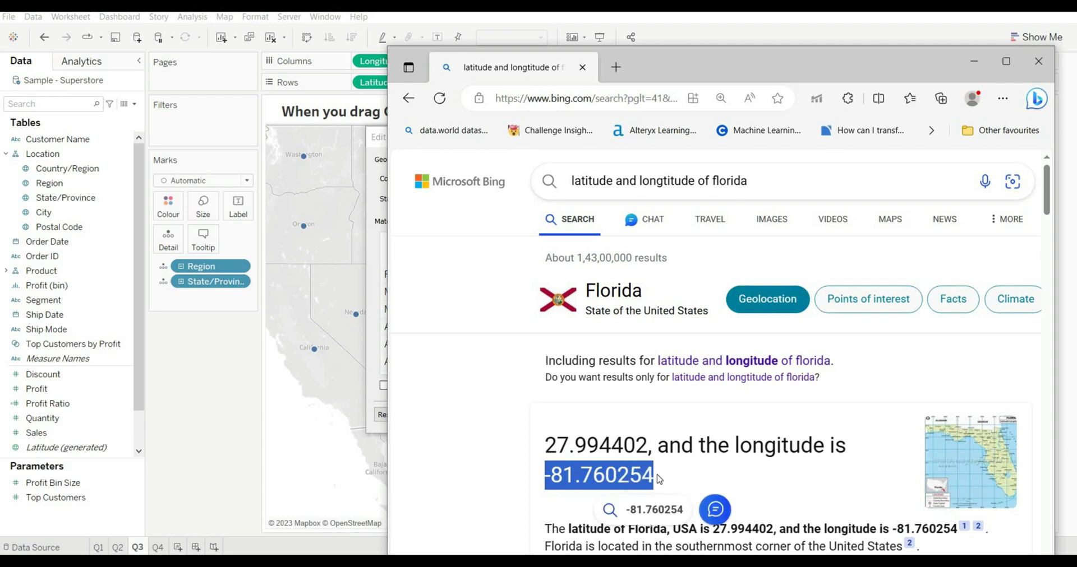
pyautogui.hotkey('alt', 'Tab')
pyautogui.click(538, 290)
pyautogui.hotkey('ctrl', 'v')
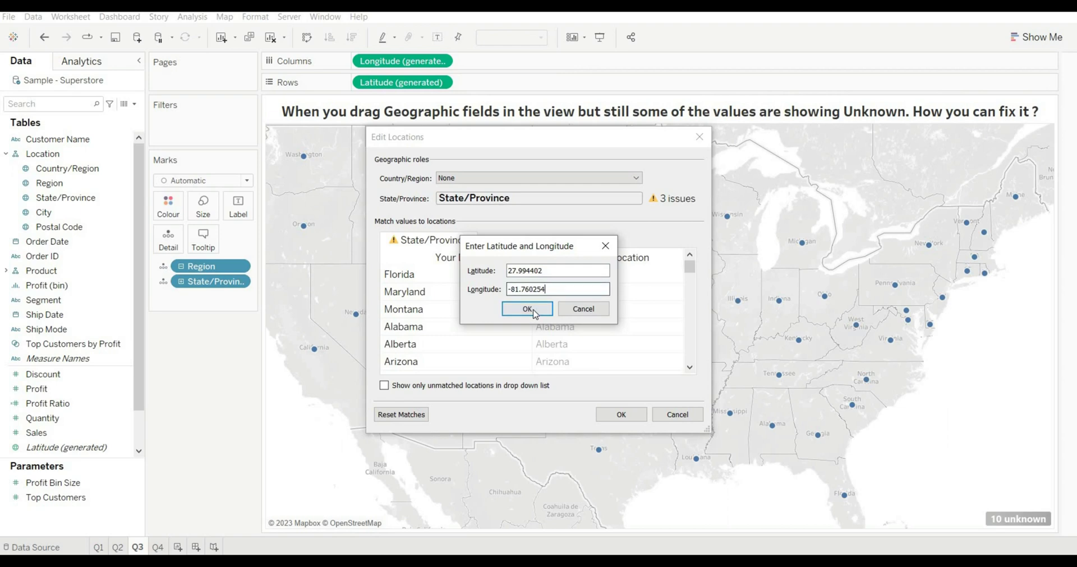
pyautogui.click(527, 309)
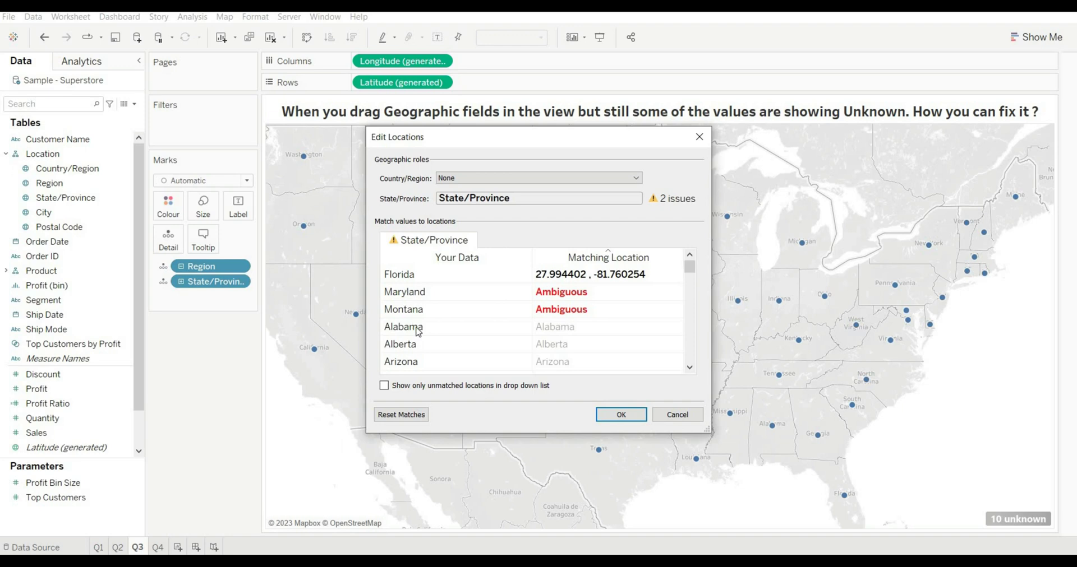
pyautogui.click(614, 415)
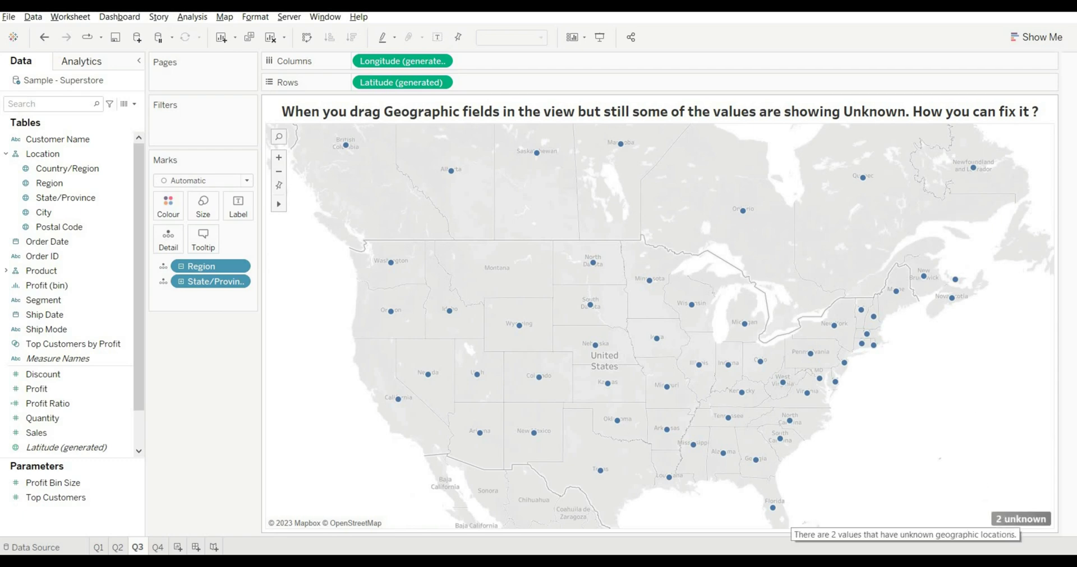
# - Filter out the 2 remaining unknowns, undo that with Ctrl+Z, and reopen the Special Values choices
pyautogui.click(1020, 519)
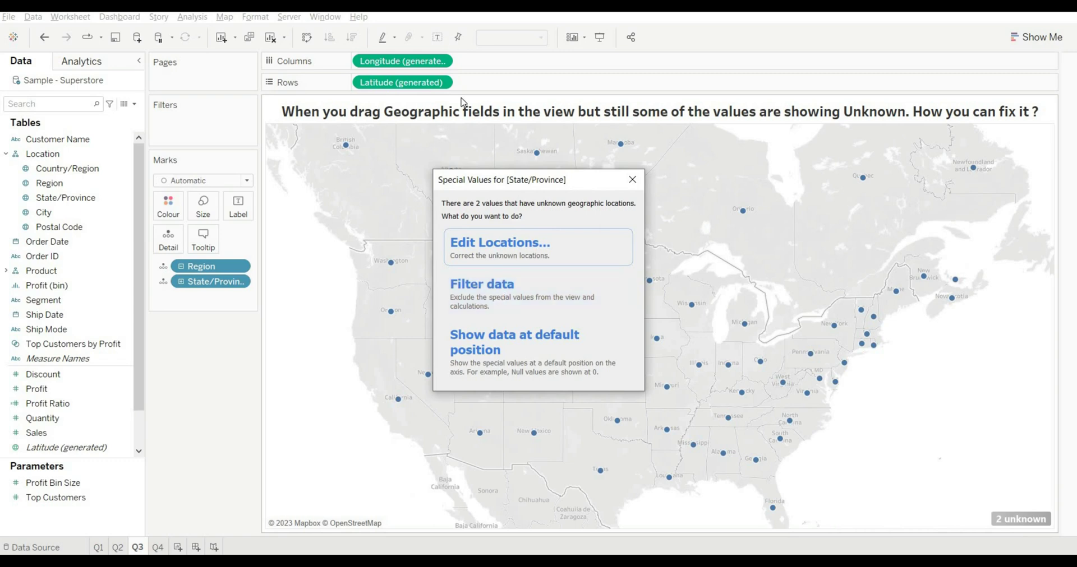
pyautogui.click(484, 306)
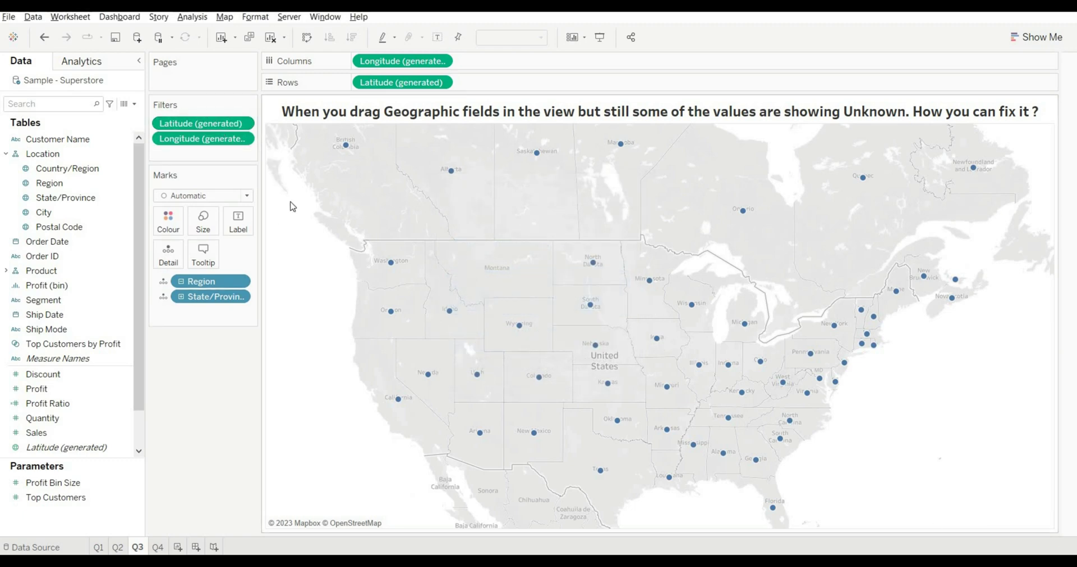
pyautogui.click(216, 138)
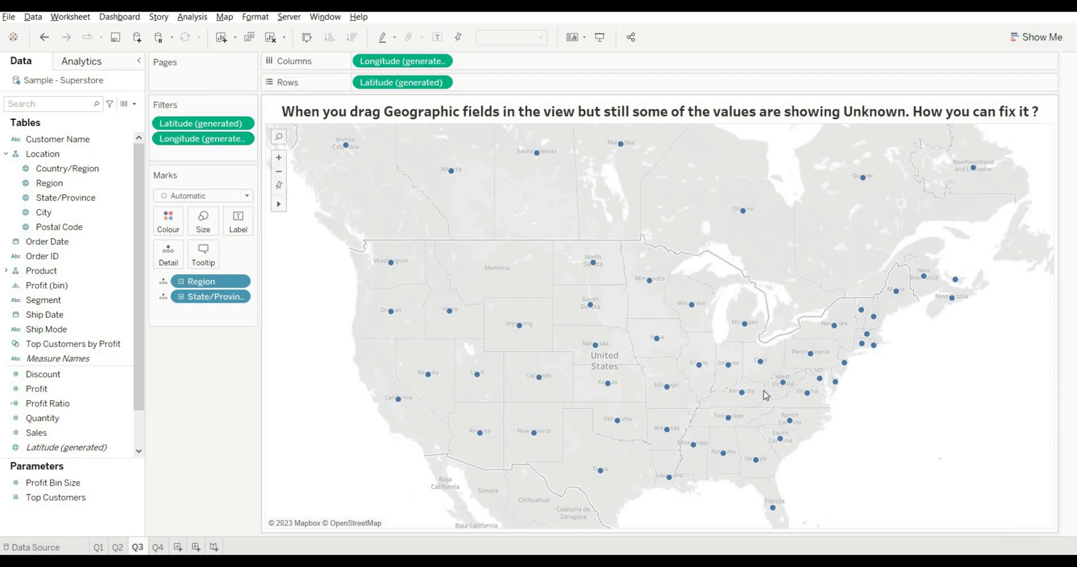
pyautogui.hotkey('ctrl', 'z')
pyautogui.click(1021, 519)
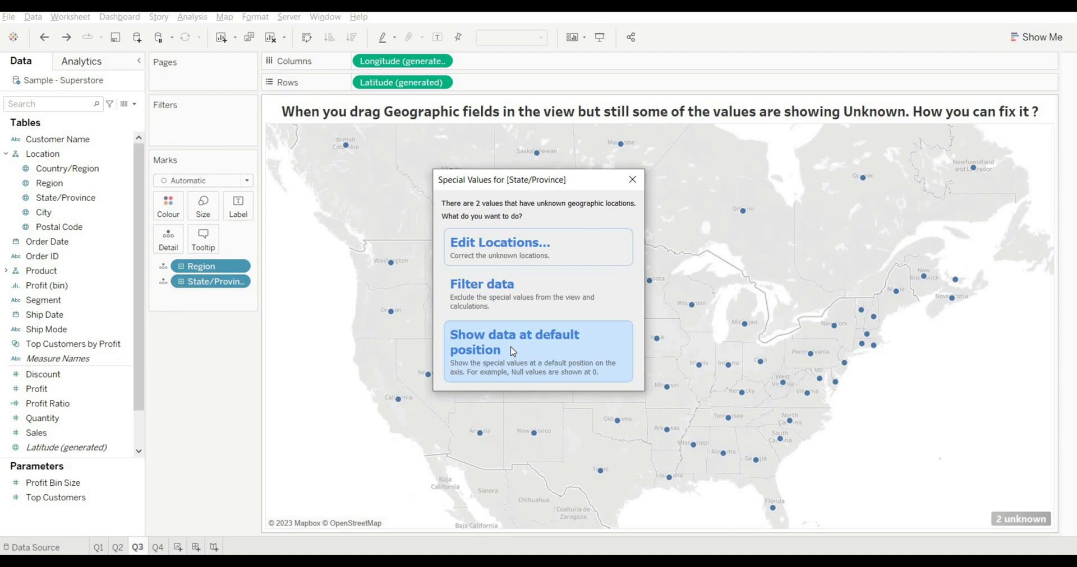
# - Try 'Show data at default position' for the unknown states, then undo it with Ctrl+Z
pyautogui.click(512, 352)
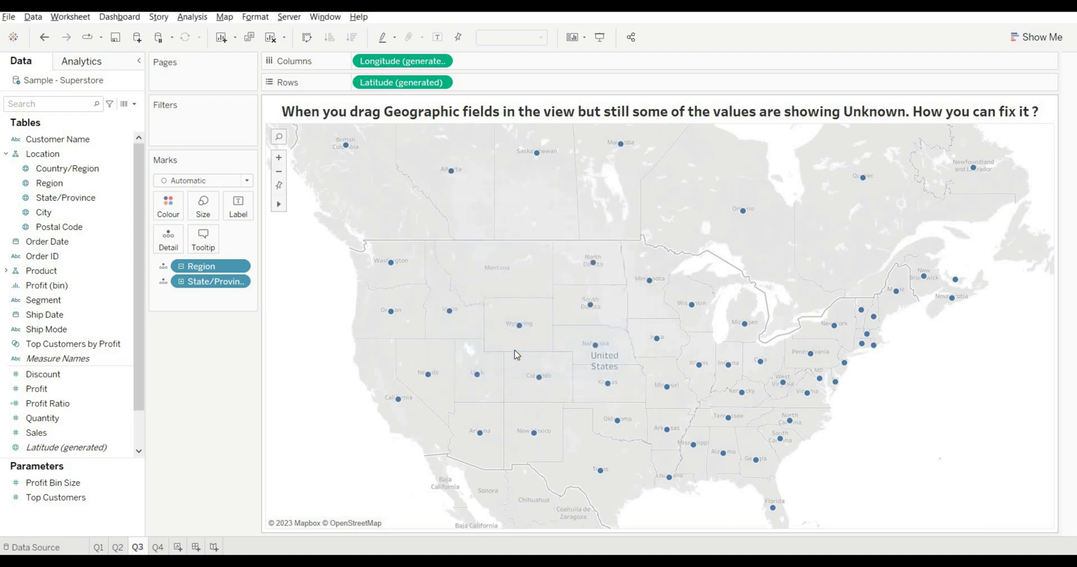
pyautogui.moveTo(1003, 511)
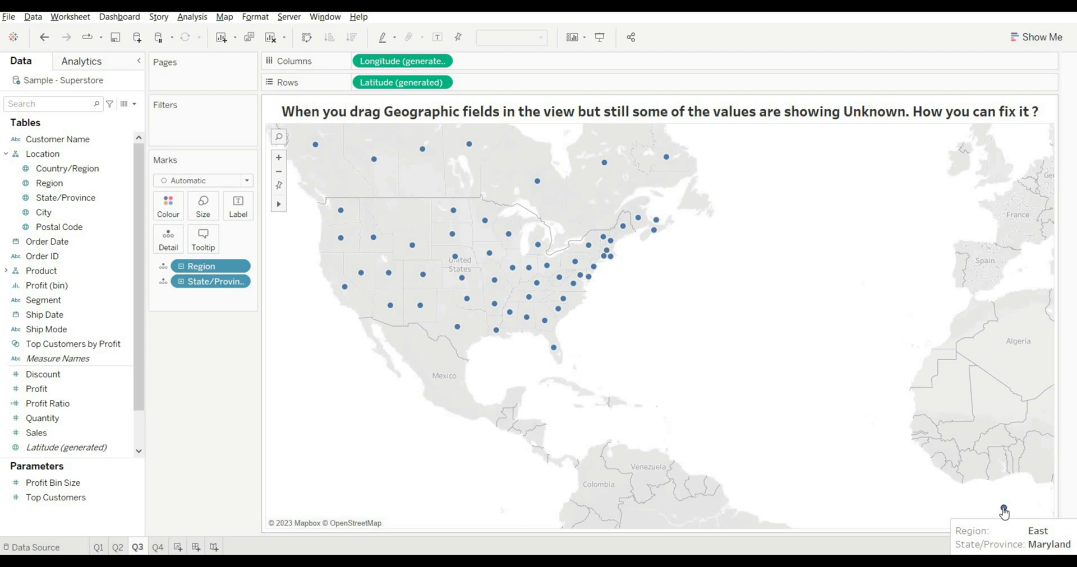
pyautogui.hotkey('ctrl', 'z')
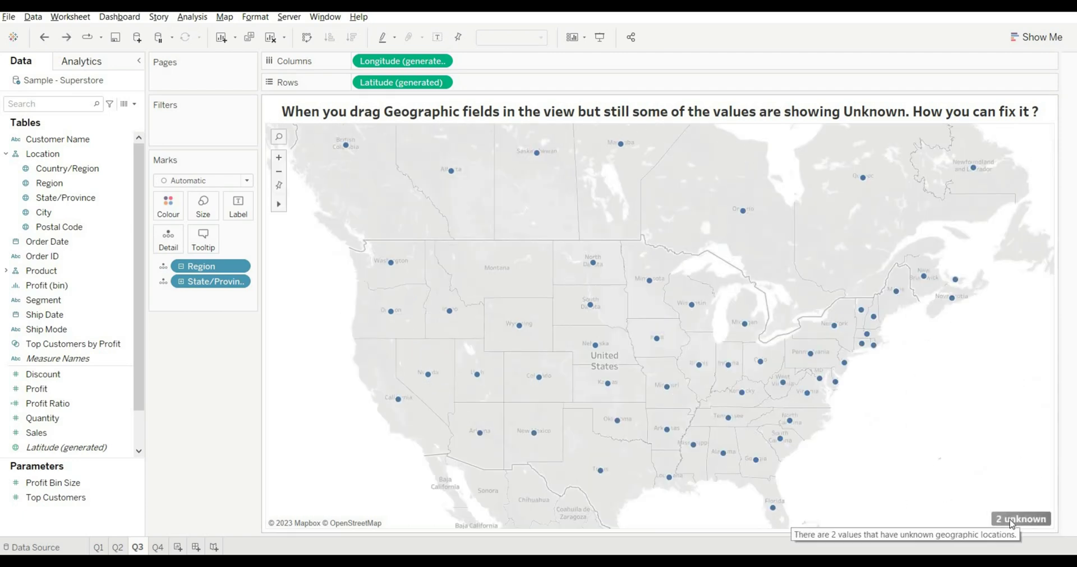
# - Reopen and dismiss the Special Values dialog without changes, then switch to the Q4 worksheet
pyautogui.click(1011, 521)
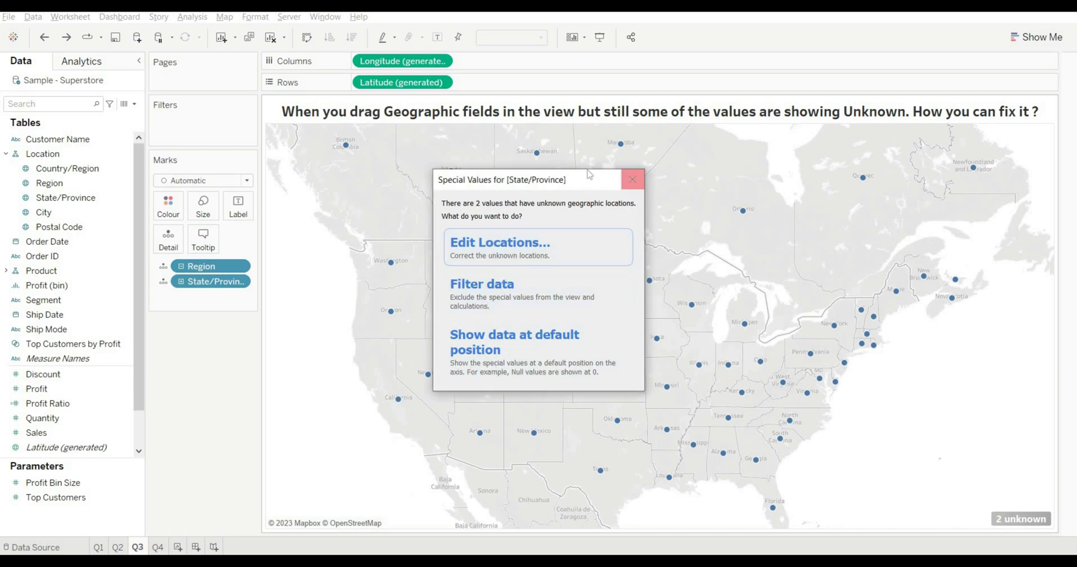
pyautogui.click(632, 179)
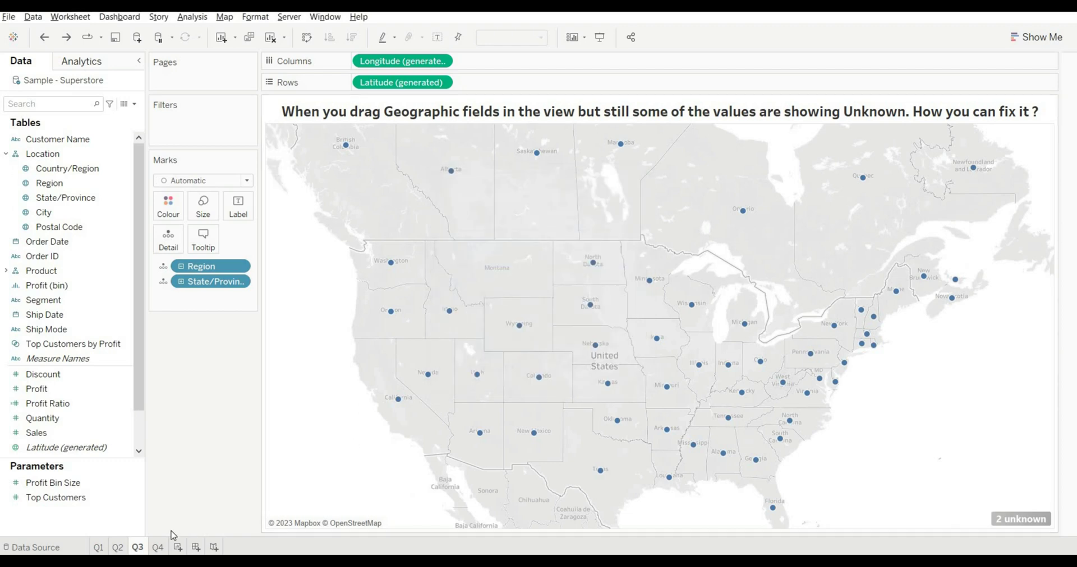
pyautogui.click(157, 548)
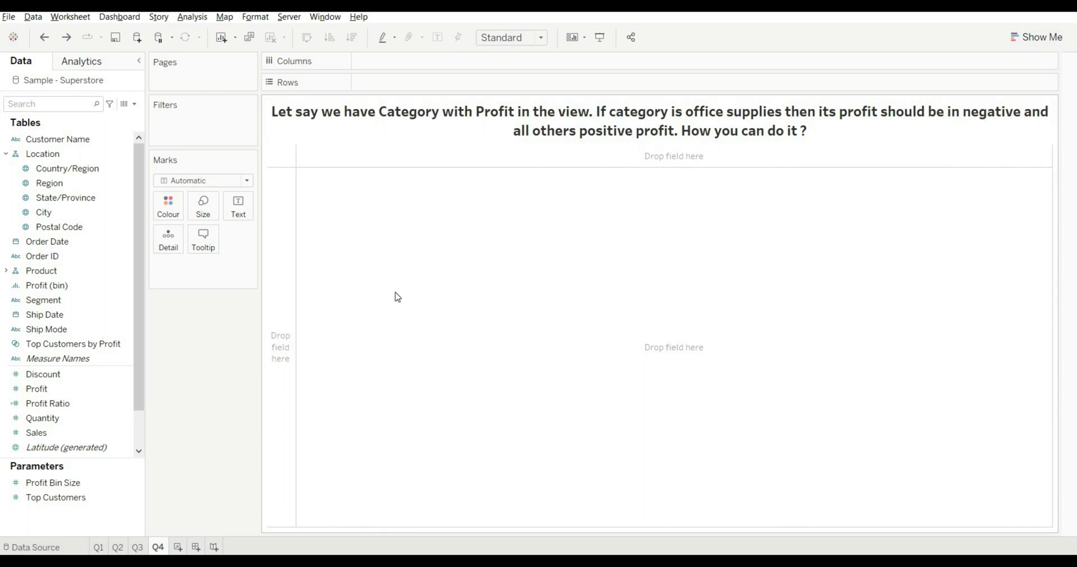
# - Chart SUM(Profit) as bars by Category, showing Office Supplies at 126,023
pyautogui.click(17, 155)
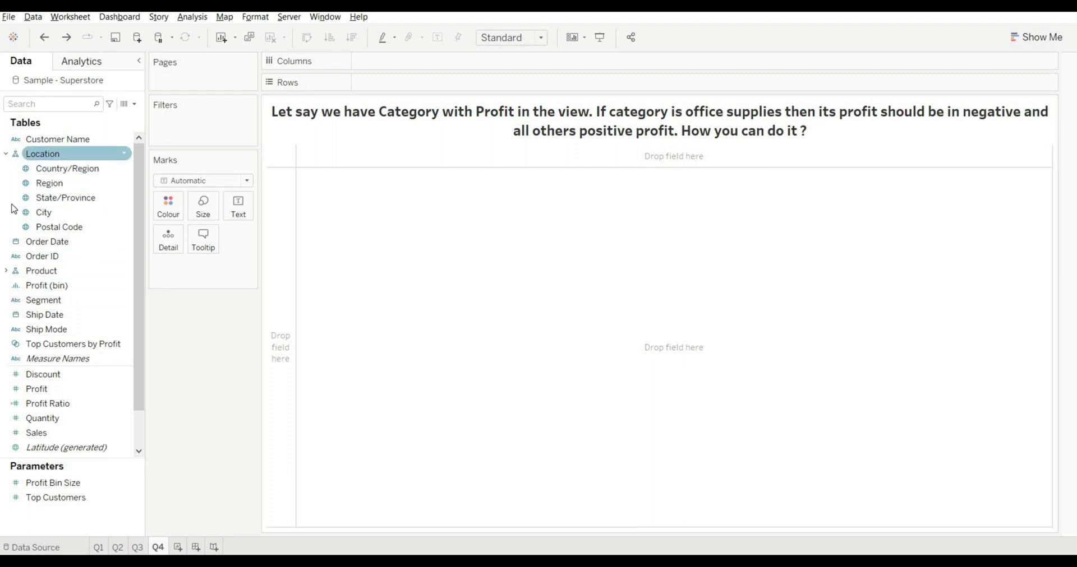
pyautogui.click(6, 154)
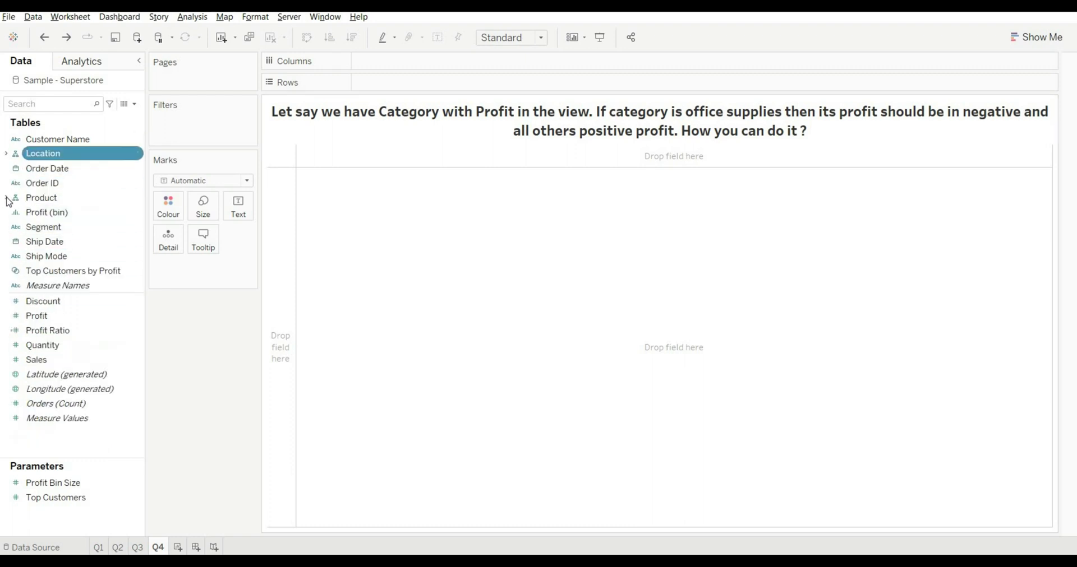
pyautogui.click(6, 198)
pyautogui.doubleClick(50, 213)
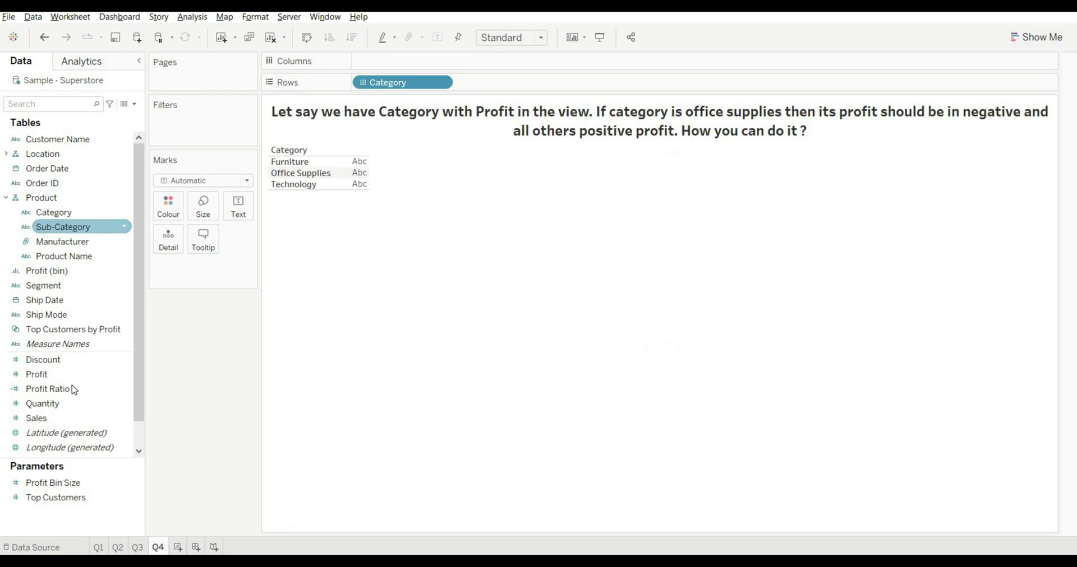
pyautogui.moveTo(40, 374); pyautogui.dragTo(393, 66)
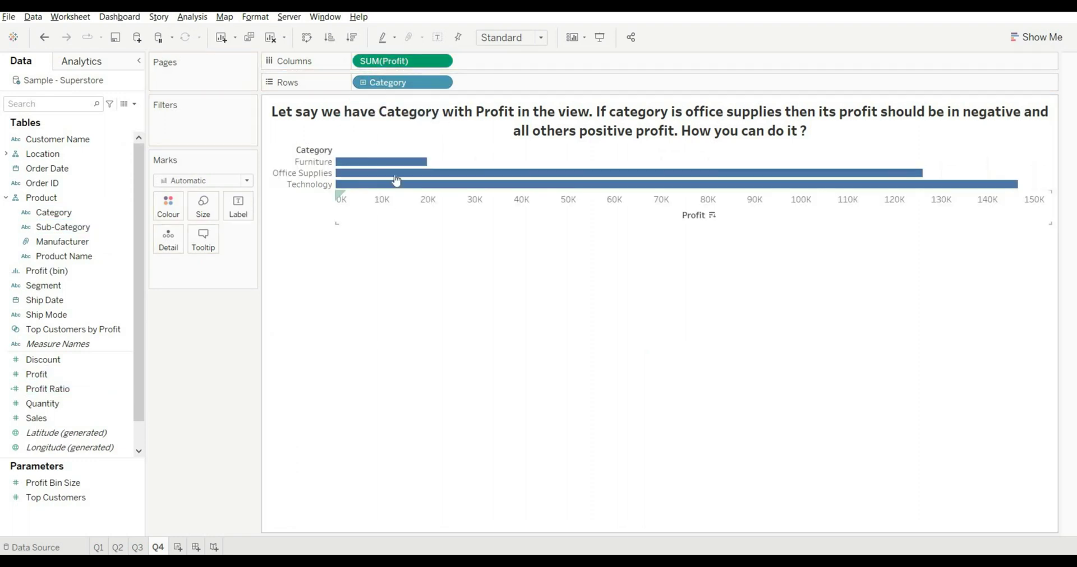
pyautogui.moveTo(366, 161)
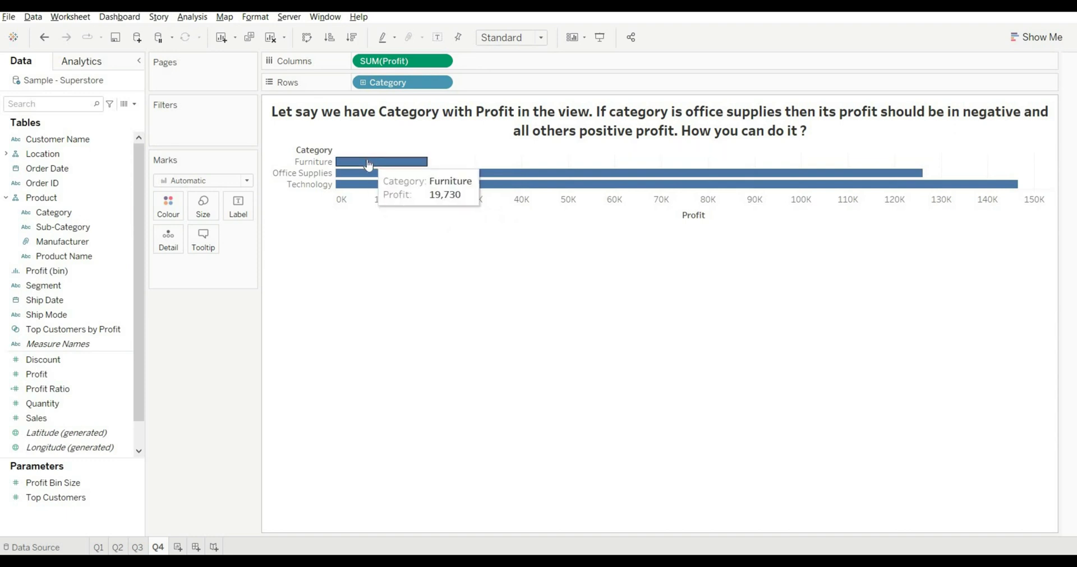
pyautogui.moveTo(368, 184)
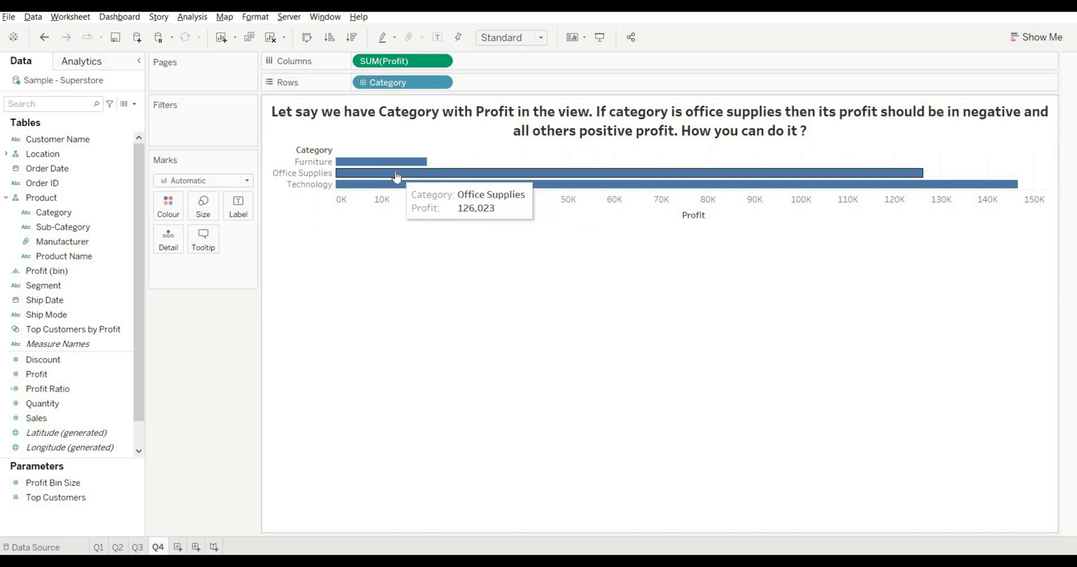
pyautogui.click(135, 105)
# - Start a new calculated field and clear its default name Calculation1
pyautogui.click(40, 113)
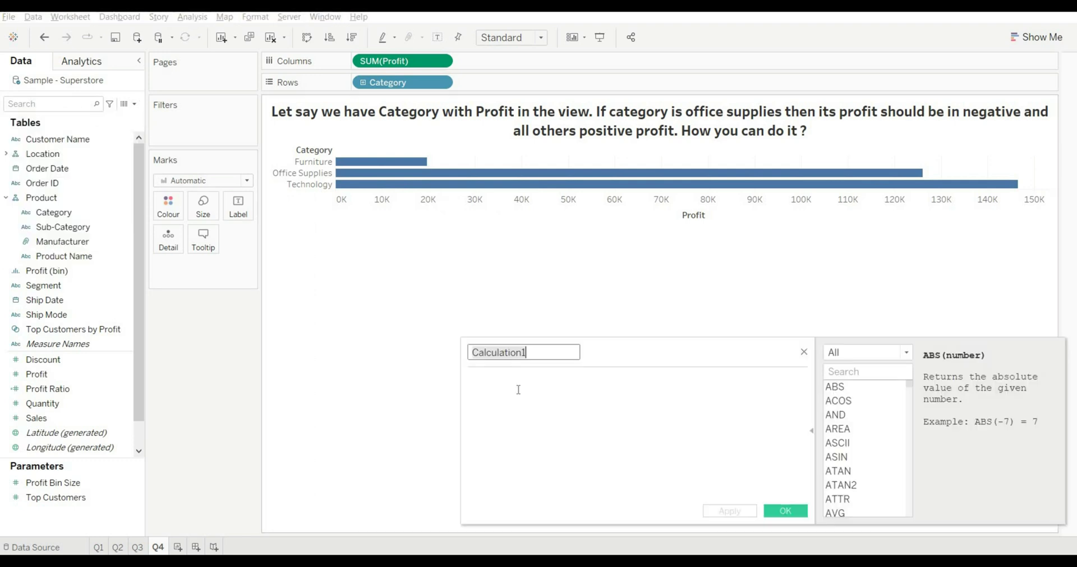
pyautogui.click(524, 390)
pyautogui.click(536, 356)
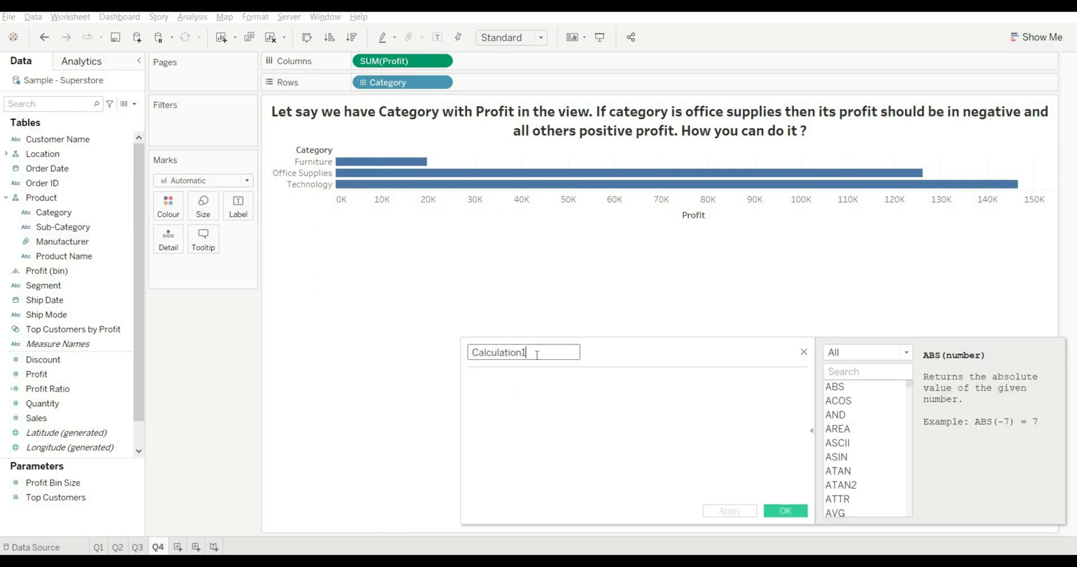
pyautogui.hotkey('ctrl', 'a')
pyautogui.press('BackSpace')
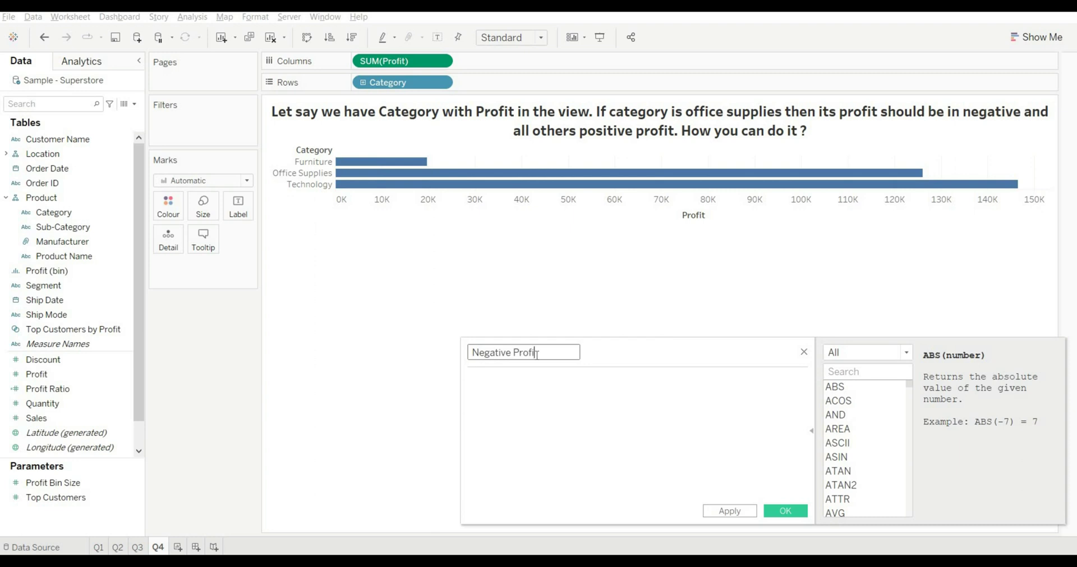
# - Write the formula's first part: IF [Category] = 'Office Supplies' THEN -[Profit]
pyautogui.click(530, 376)
pyautogui.write('IF c')
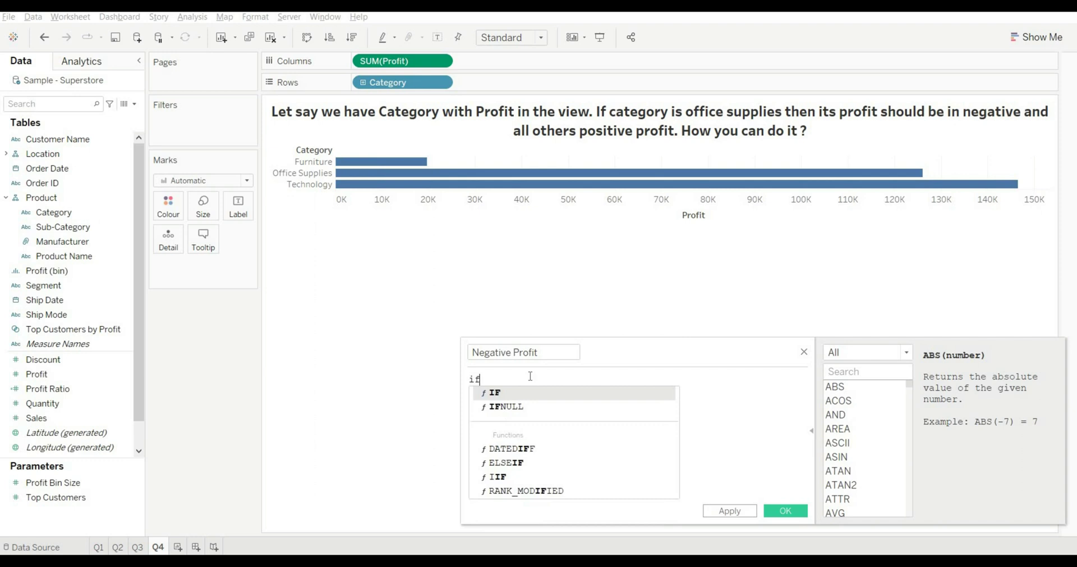
pyautogui.write('ate')
pyautogui.press('Return')
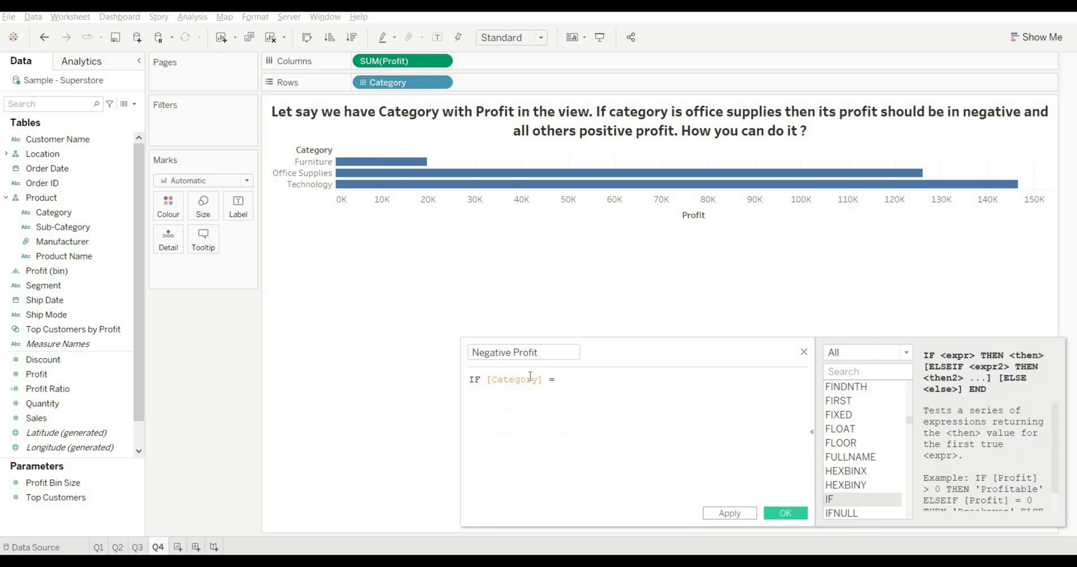
pyautogui.write("= 'Offi")
pyautogui.write('ce Su')
pyautogui.write("pplies' ")
pyautogui.write('THEN')
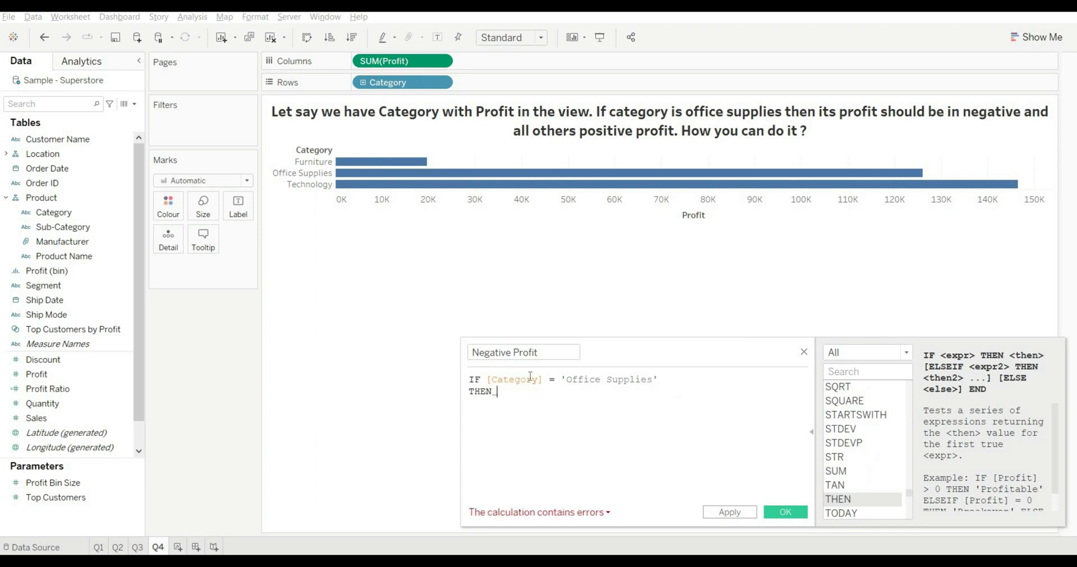
pyautogui.write(' -prof')
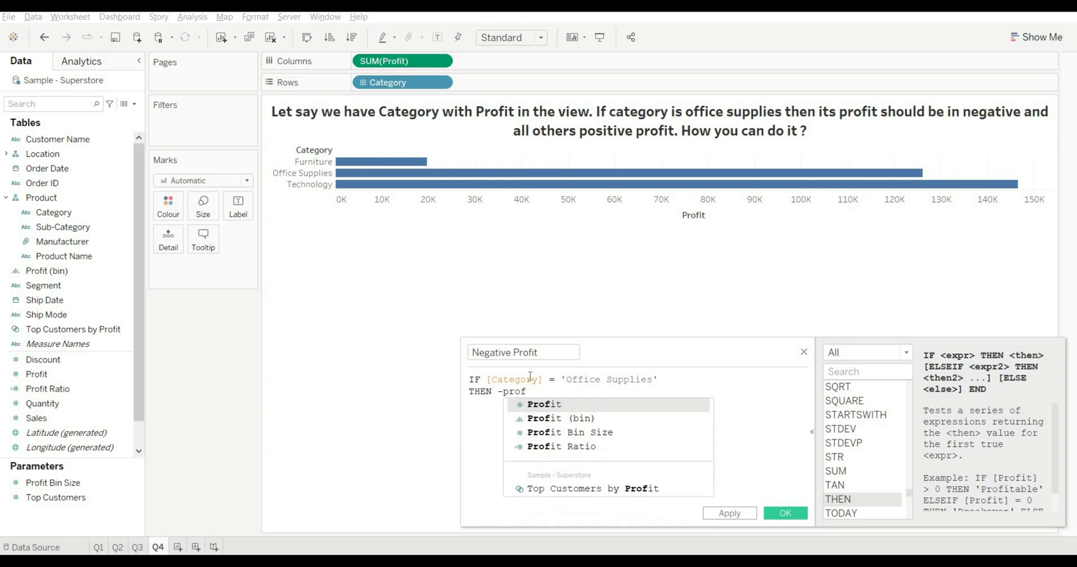
pyautogui.press('Return')
# - Finish the formula with ELSE [Profit] END and save the Negative Profit calculation
pyautogui.press('Return')
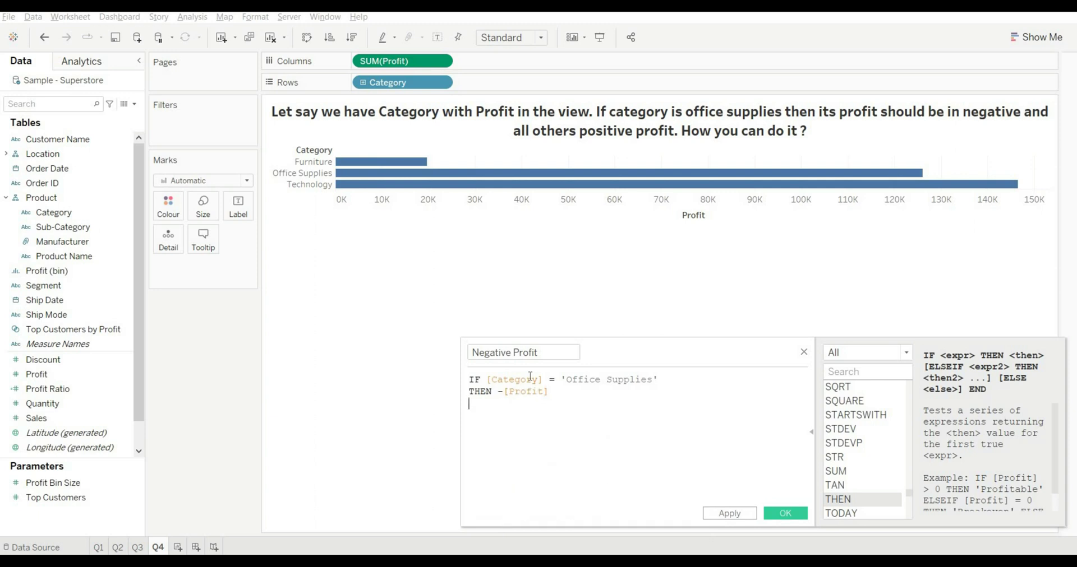
pyautogui.write('else')
pyautogui.press('Return')
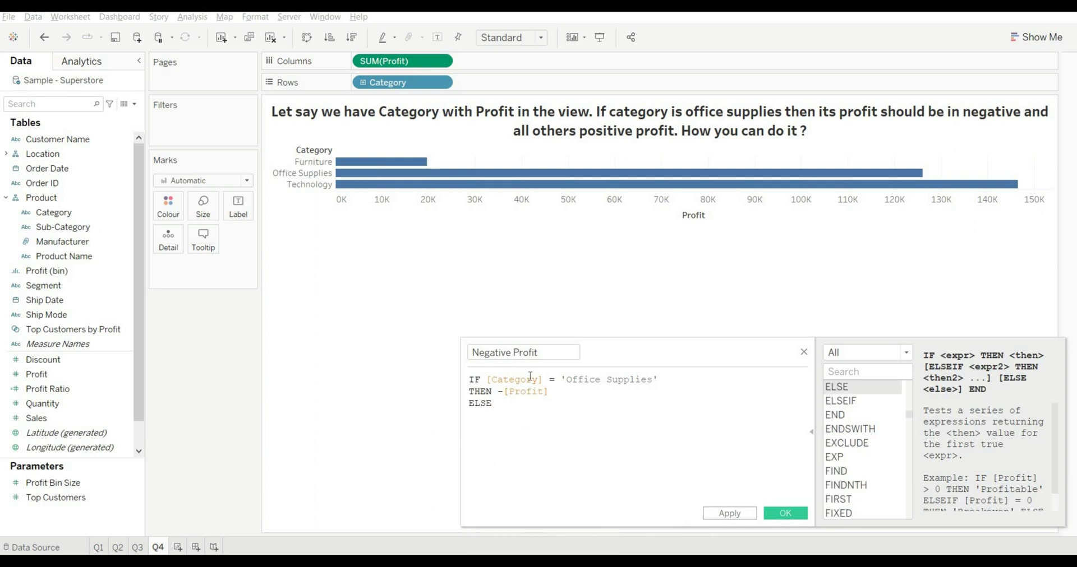
pyautogui.write('pro')
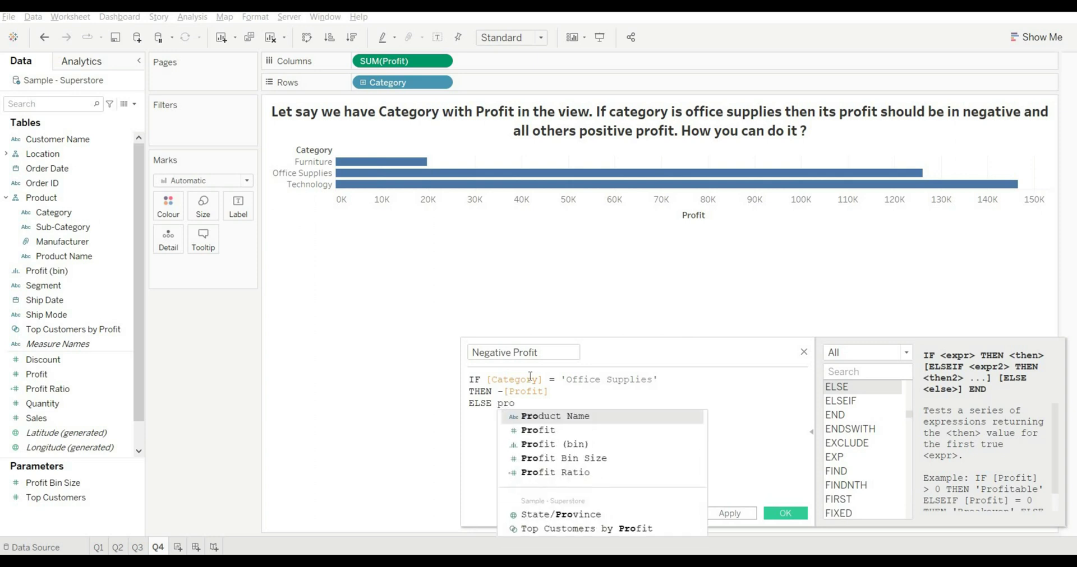
pyautogui.press('Down')
pyautogui.press('Return')
pyautogui.press('Return')
pyautogui.write('end')
pyautogui.press('Return')
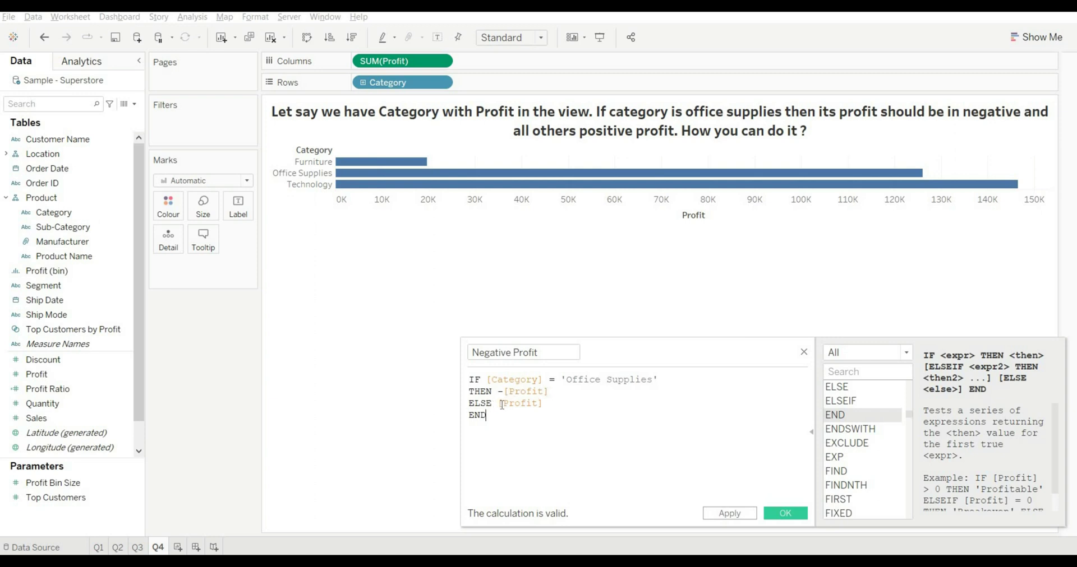
pyautogui.click(788, 514)
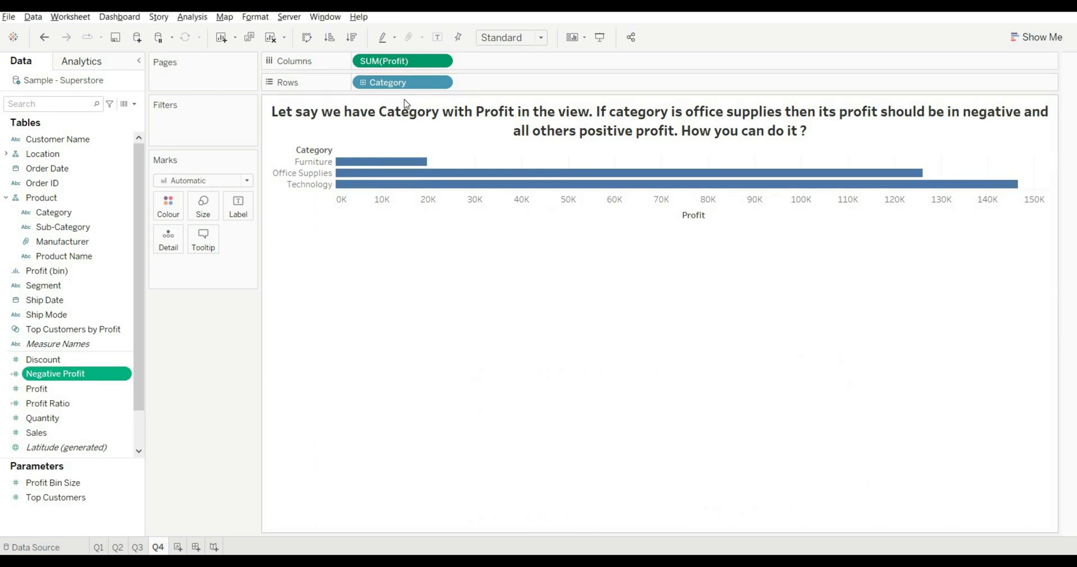
# - Chart SUM(Negative Profit) beside Profit and colour its bars by value, Office Supplies at -126,023
pyautogui.moveTo(83, 374); pyautogui.dragTo(504, 61)
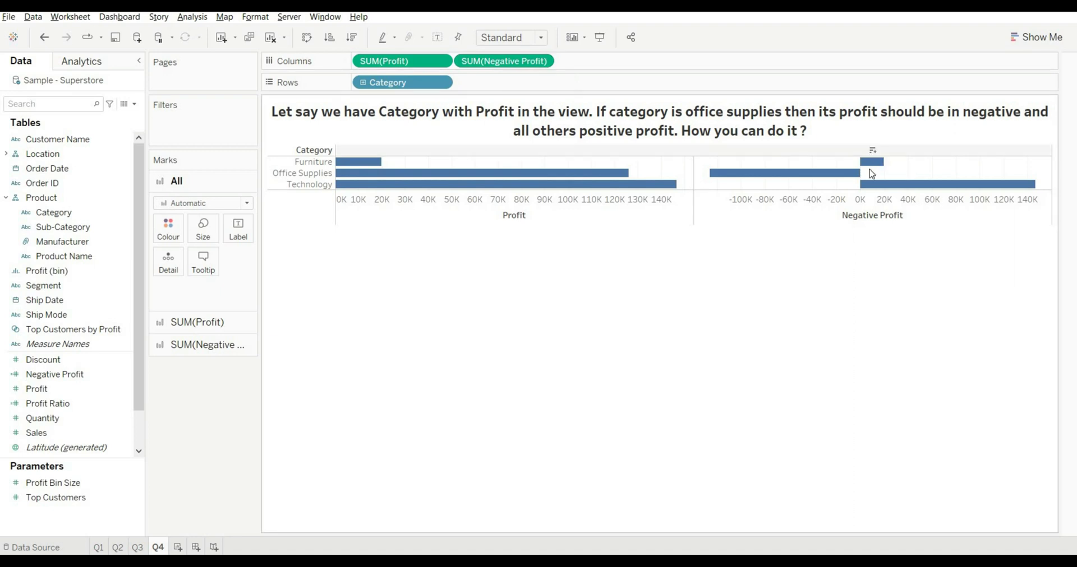
pyautogui.moveTo(839, 180)
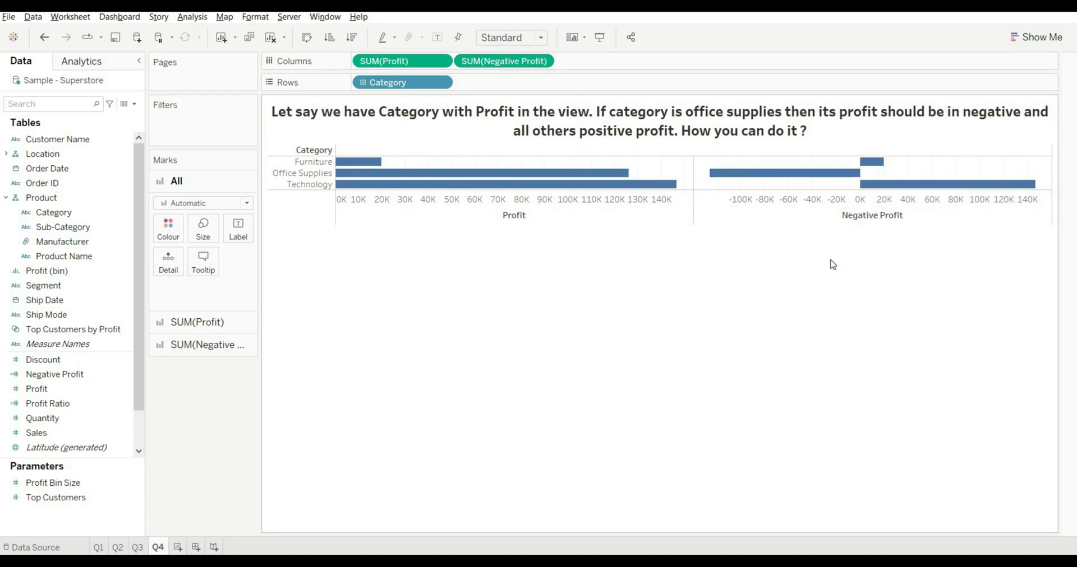
pyautogui.click(208, 345)
pyautogui.moveTo(39, 374); pyautogui.dragTo(169, 284)
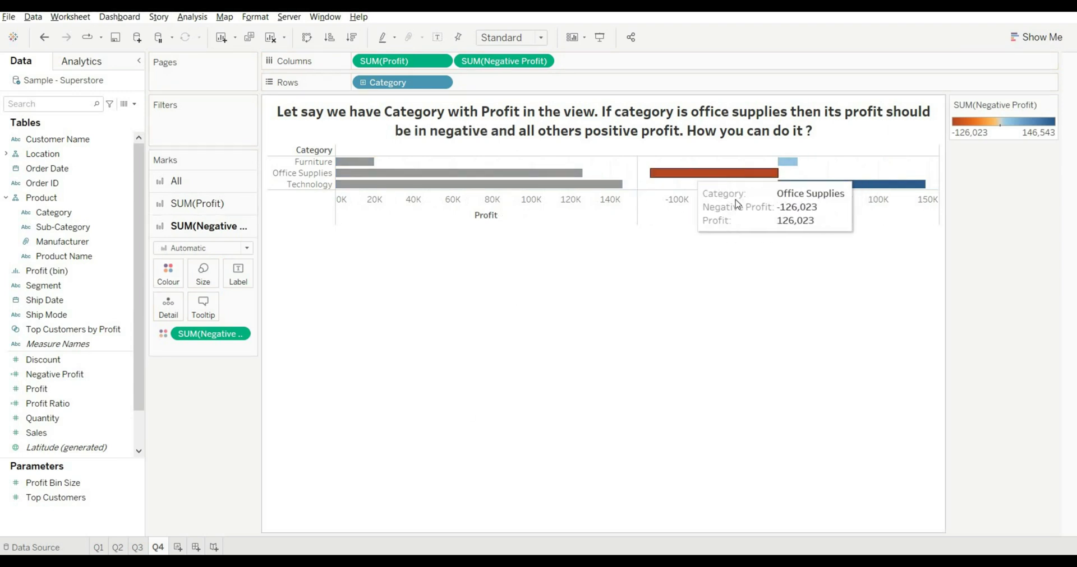
pyautogui.moveTo(755, 178)
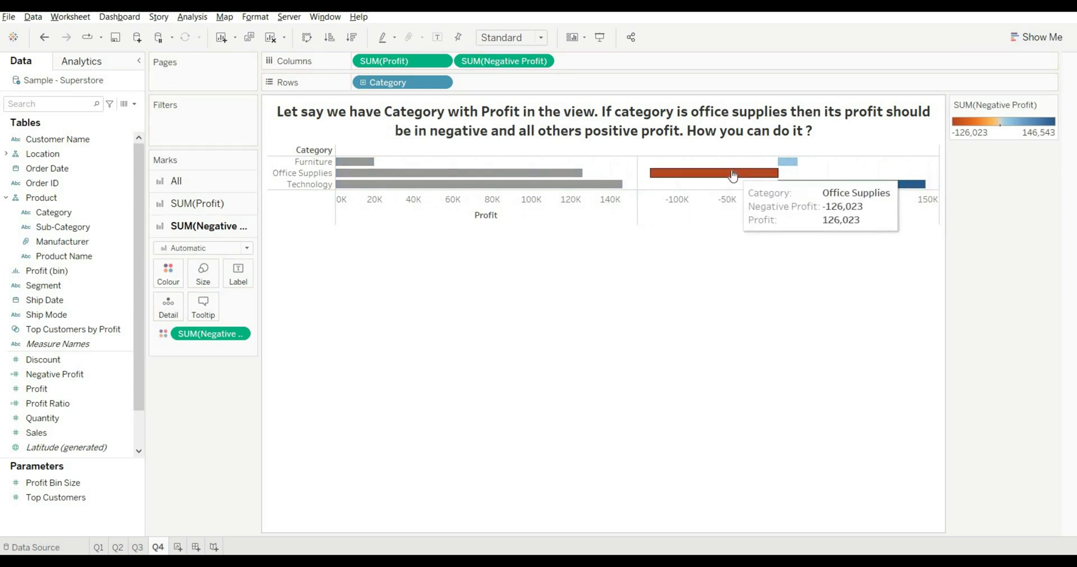